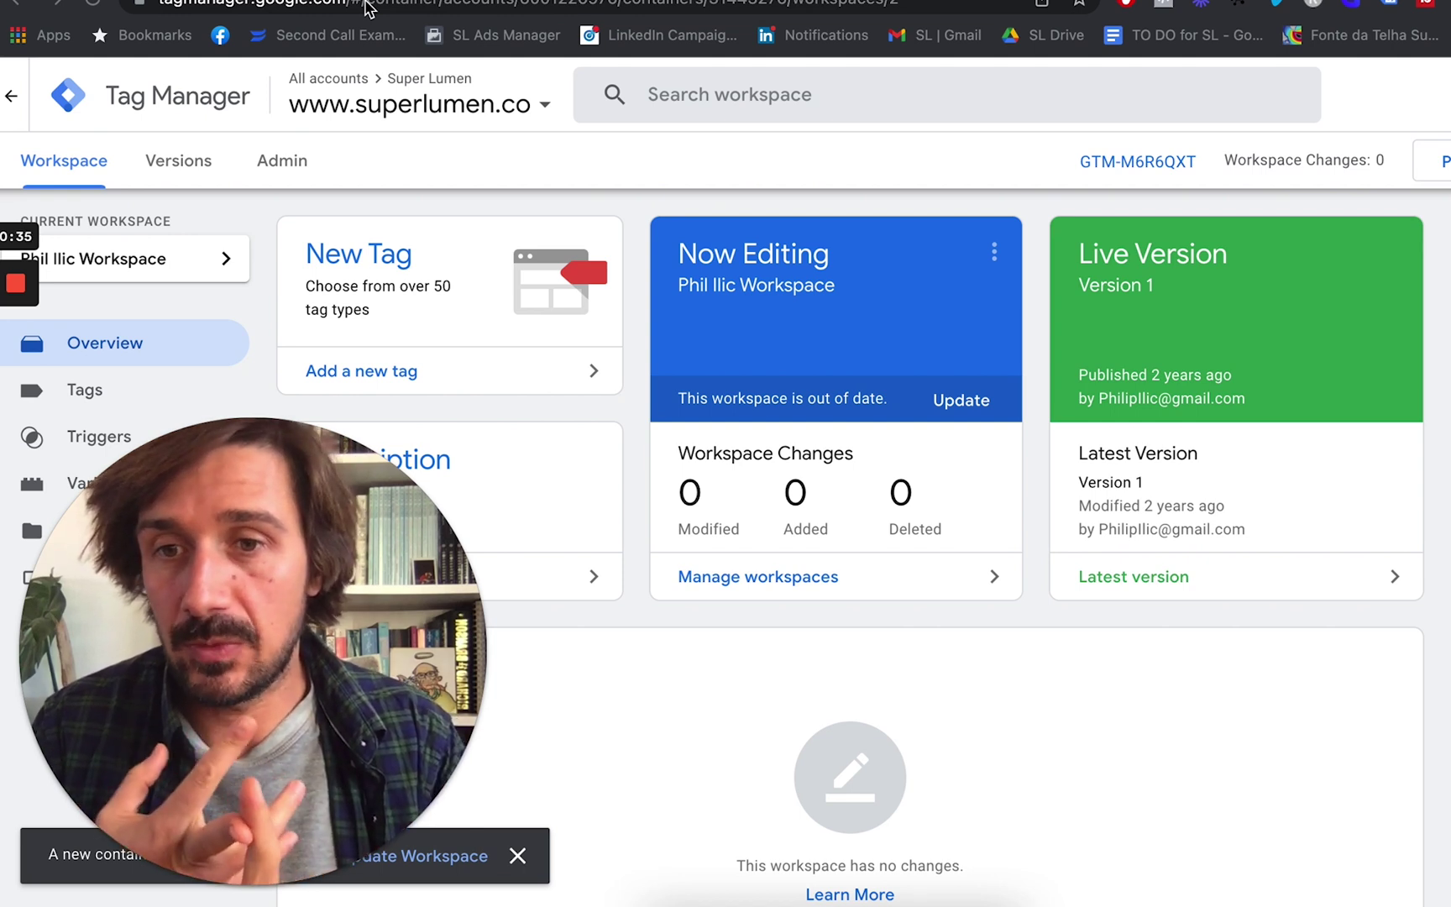
- On LinkedIn's Install my Insight Tag page, expand 'I will install the tag myself' to show the code
{"action": "left_click", "coordinate": [364, 6]}
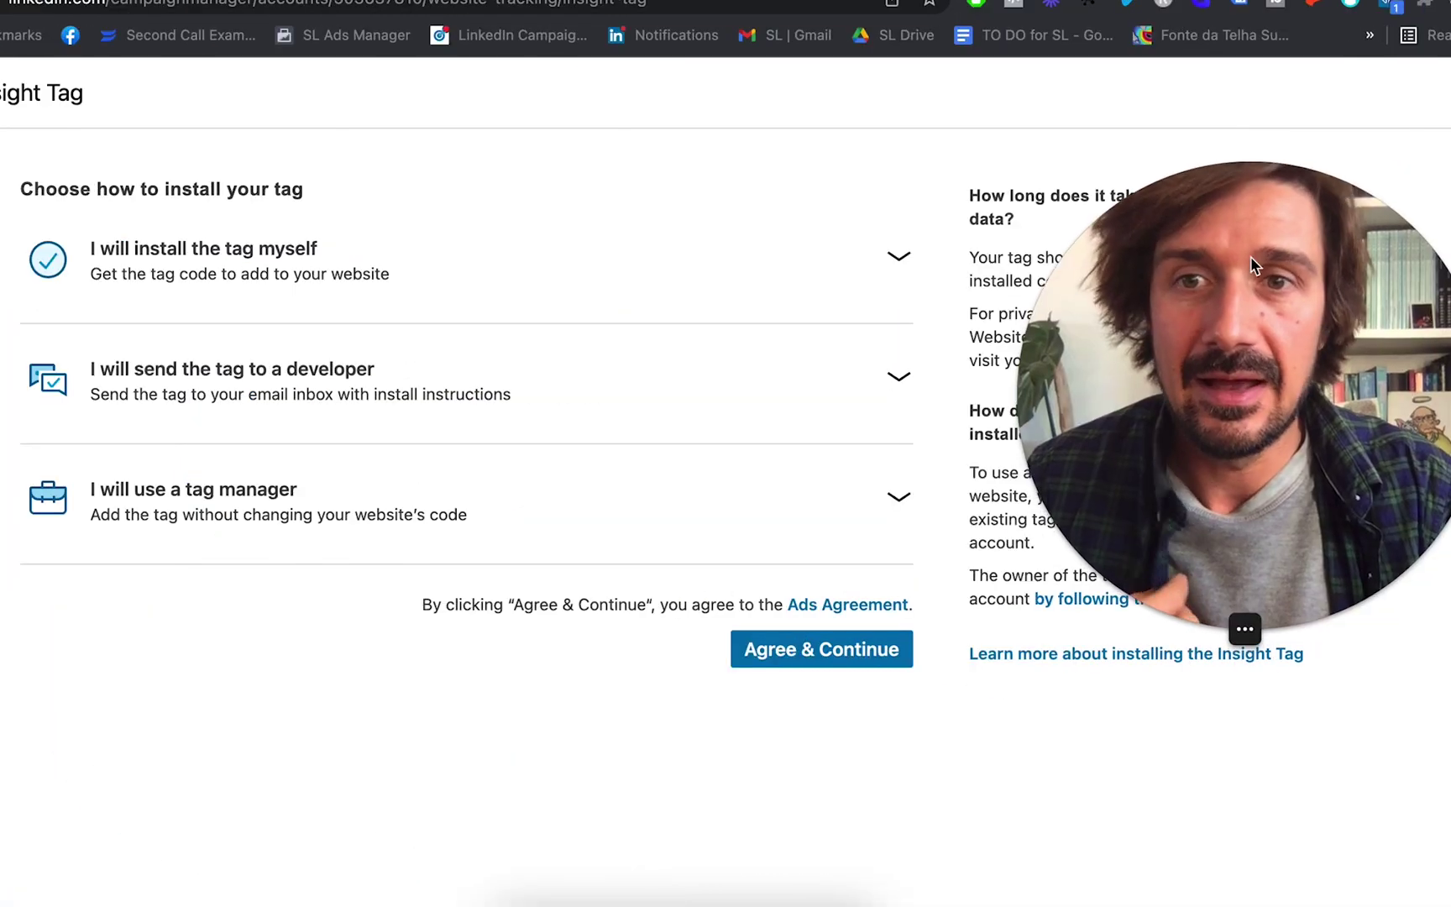
{"action": "left_click", "coordinate": [899, 257]}
{"action": "mouse_move", "coordinate": [249, 674]}
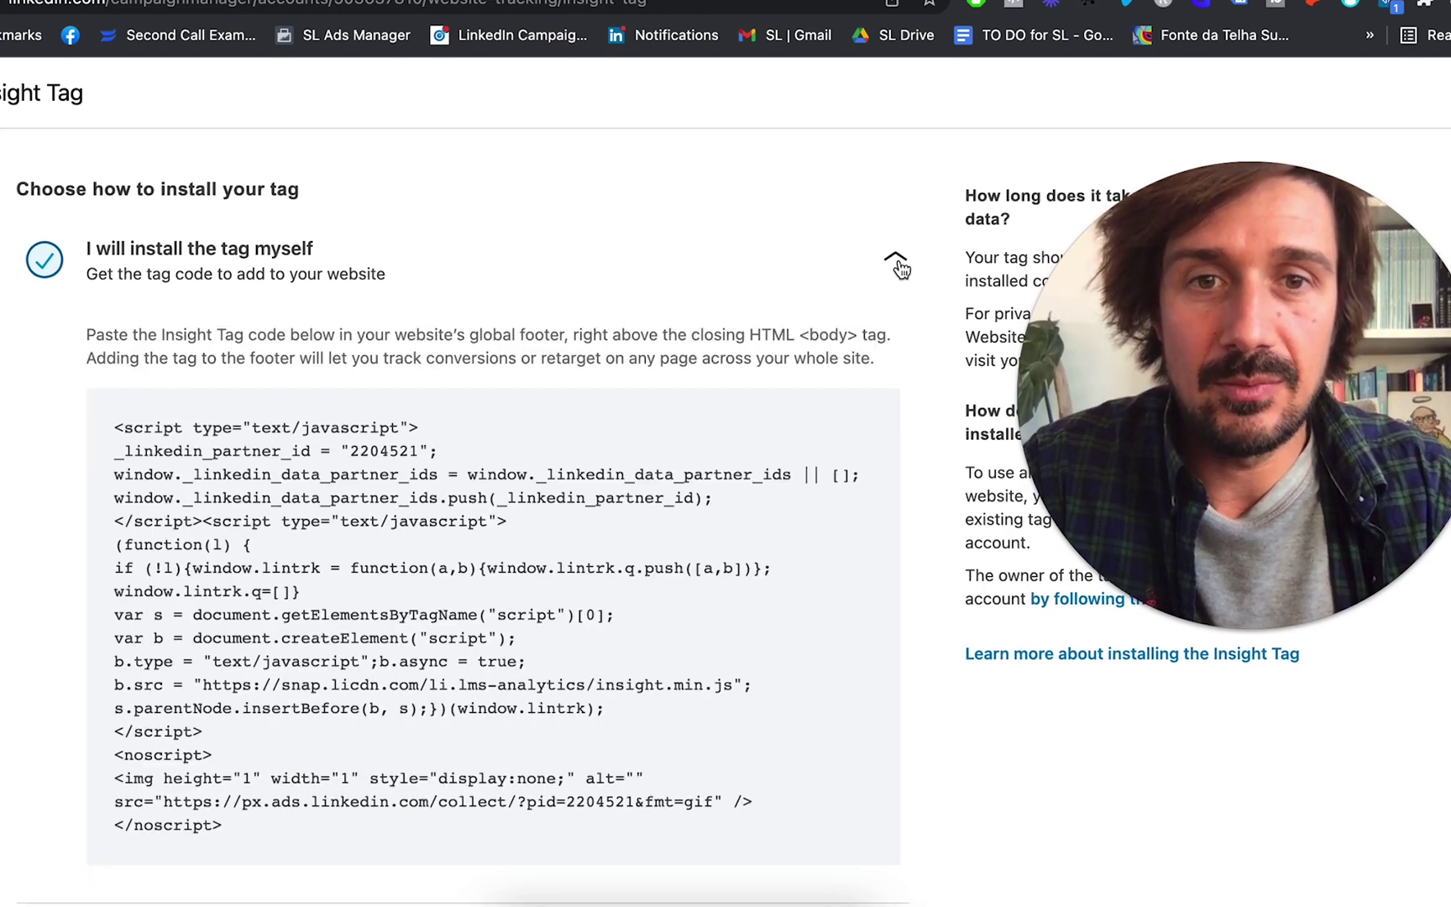
{"action": "scroll", "coordinate": [899, 579], "scroll_direction": "down", "scroll_amount": 5}
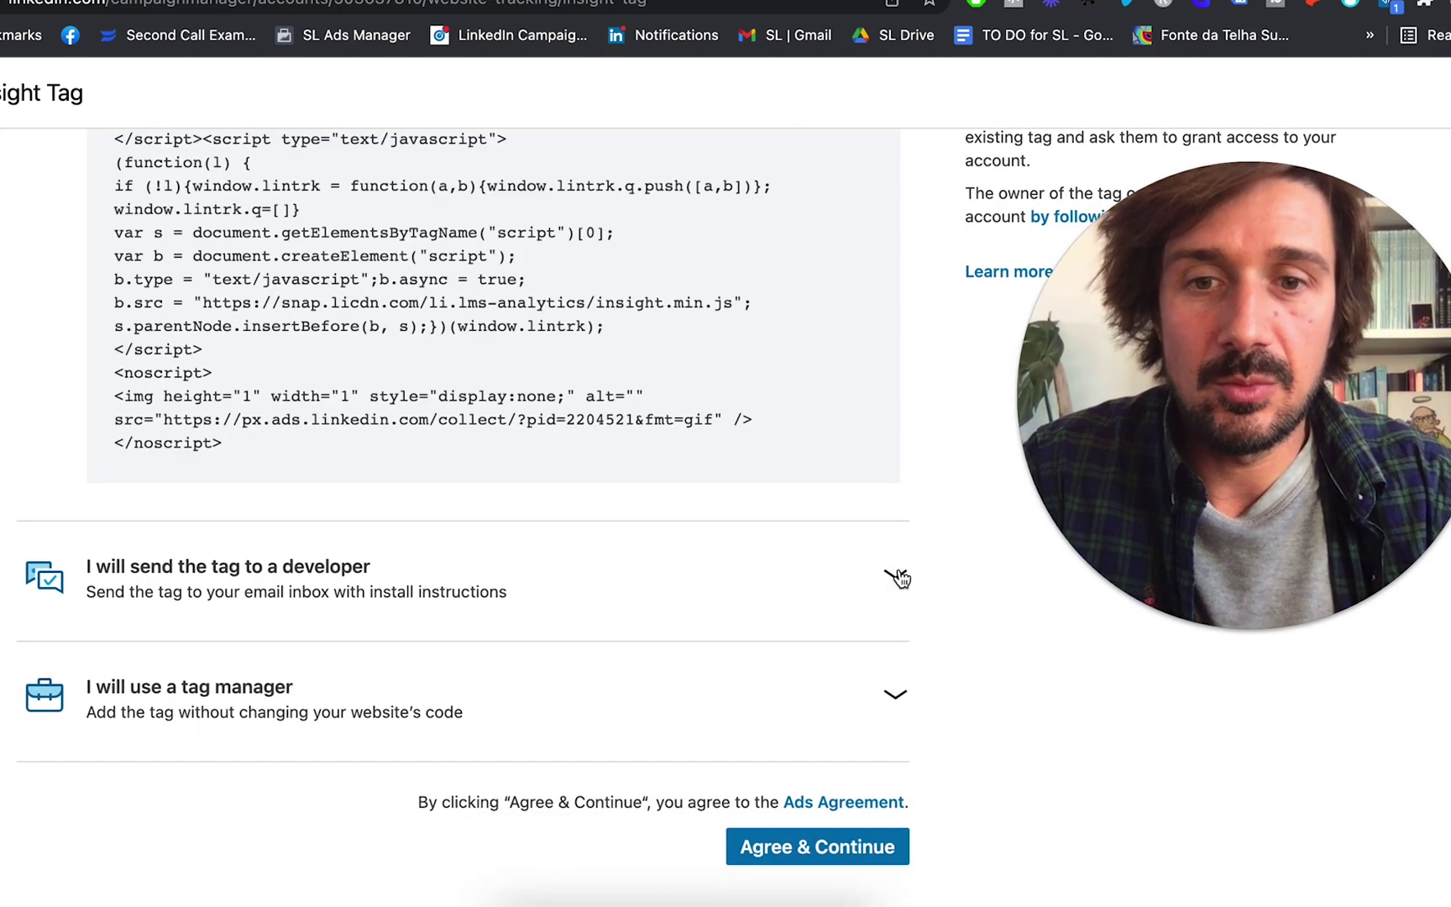
- Expand 'I will use a tag manager' to show the partner ID and tag manager links, then return to Tag Manager
{"action": "left_click", "coordinate": [892, 724]}
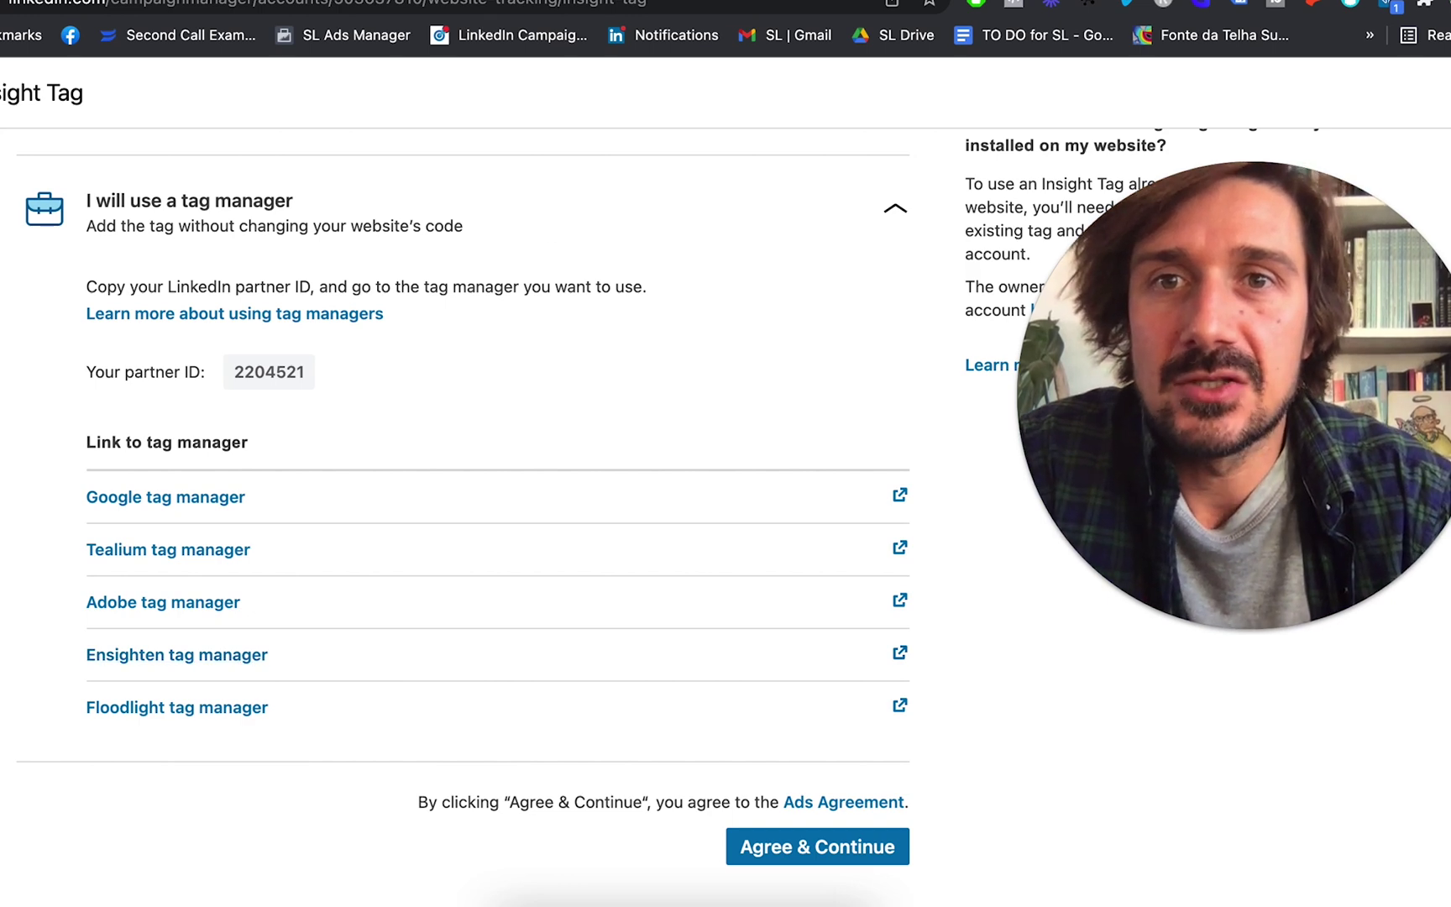
{"action": "left_click", "coordinate": [479, 6]}
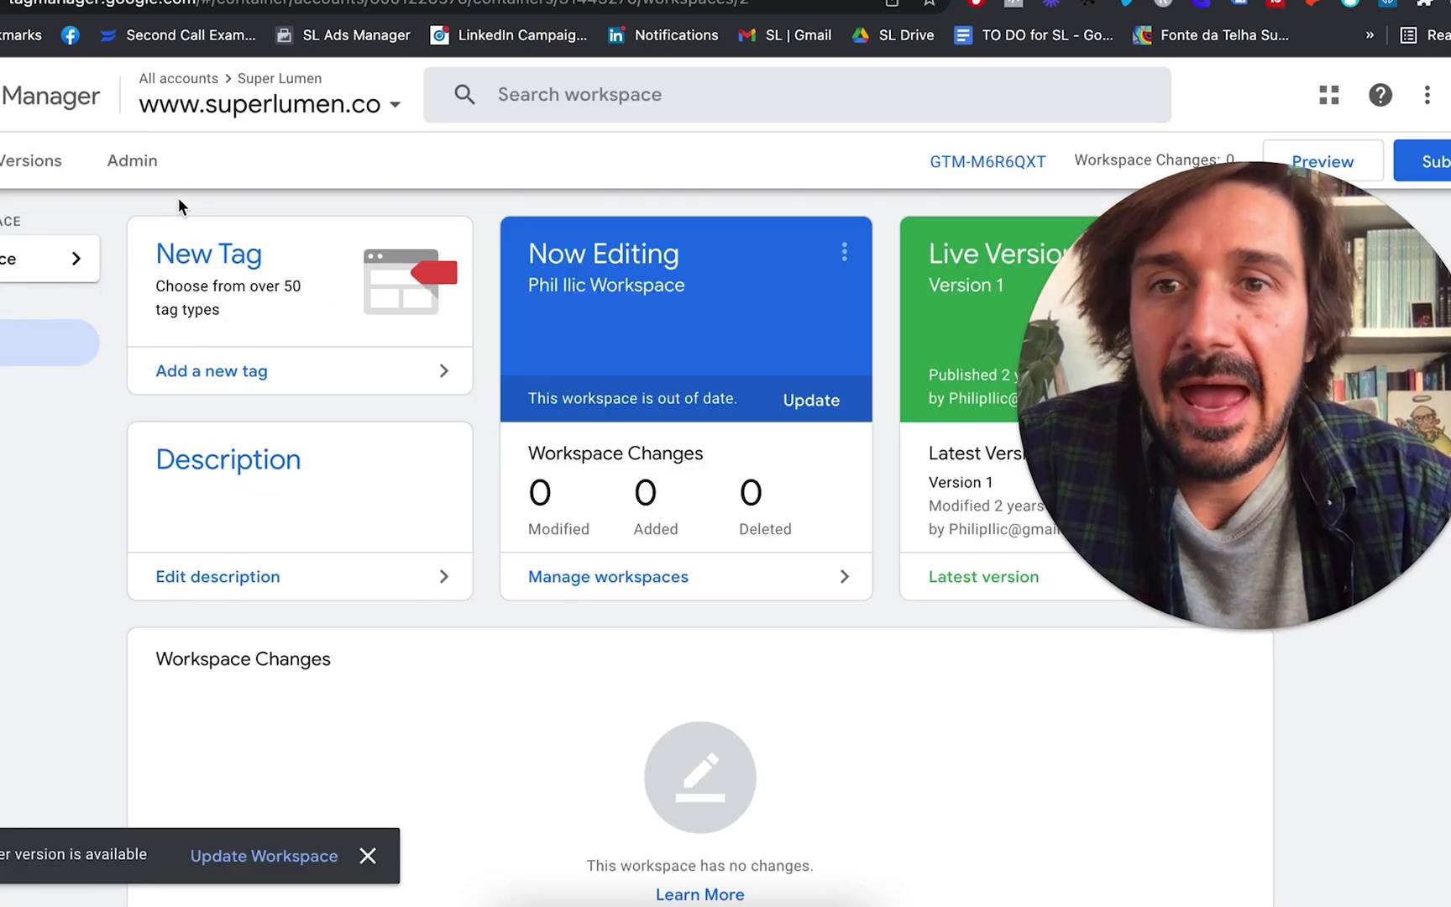
- Open Admin > Install Google Tag Manager and copy the head code snippet
{"action": "left_click", "coordinate": [147, 166]}
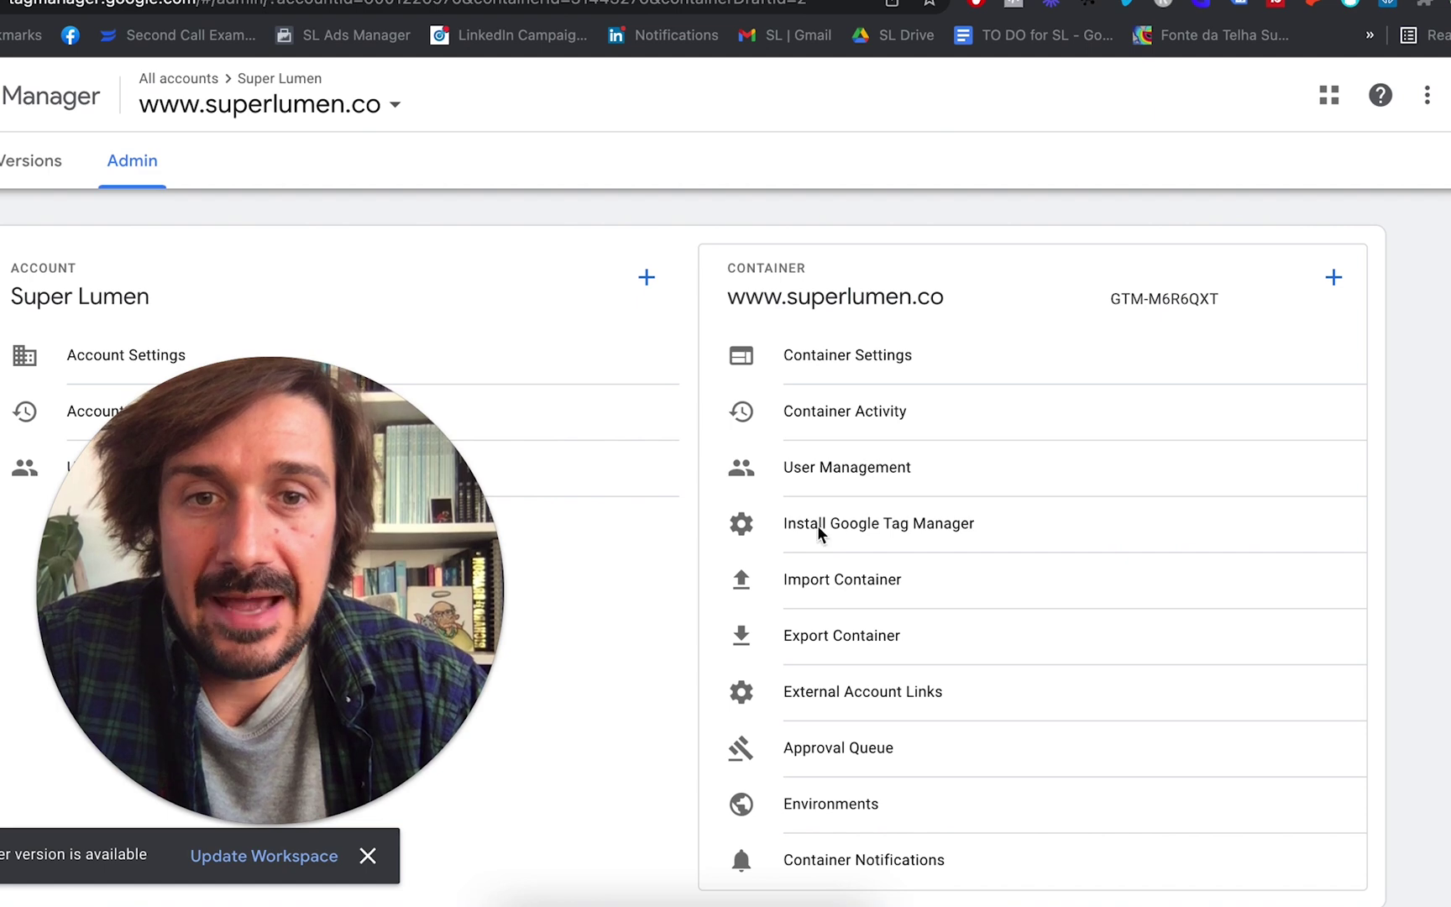
{"action": "left_click", "coordinate": [909, 526]}
{"action": "left_click_drag", "start_coordinate": [373, 491], "coordinate": [259, 502]}
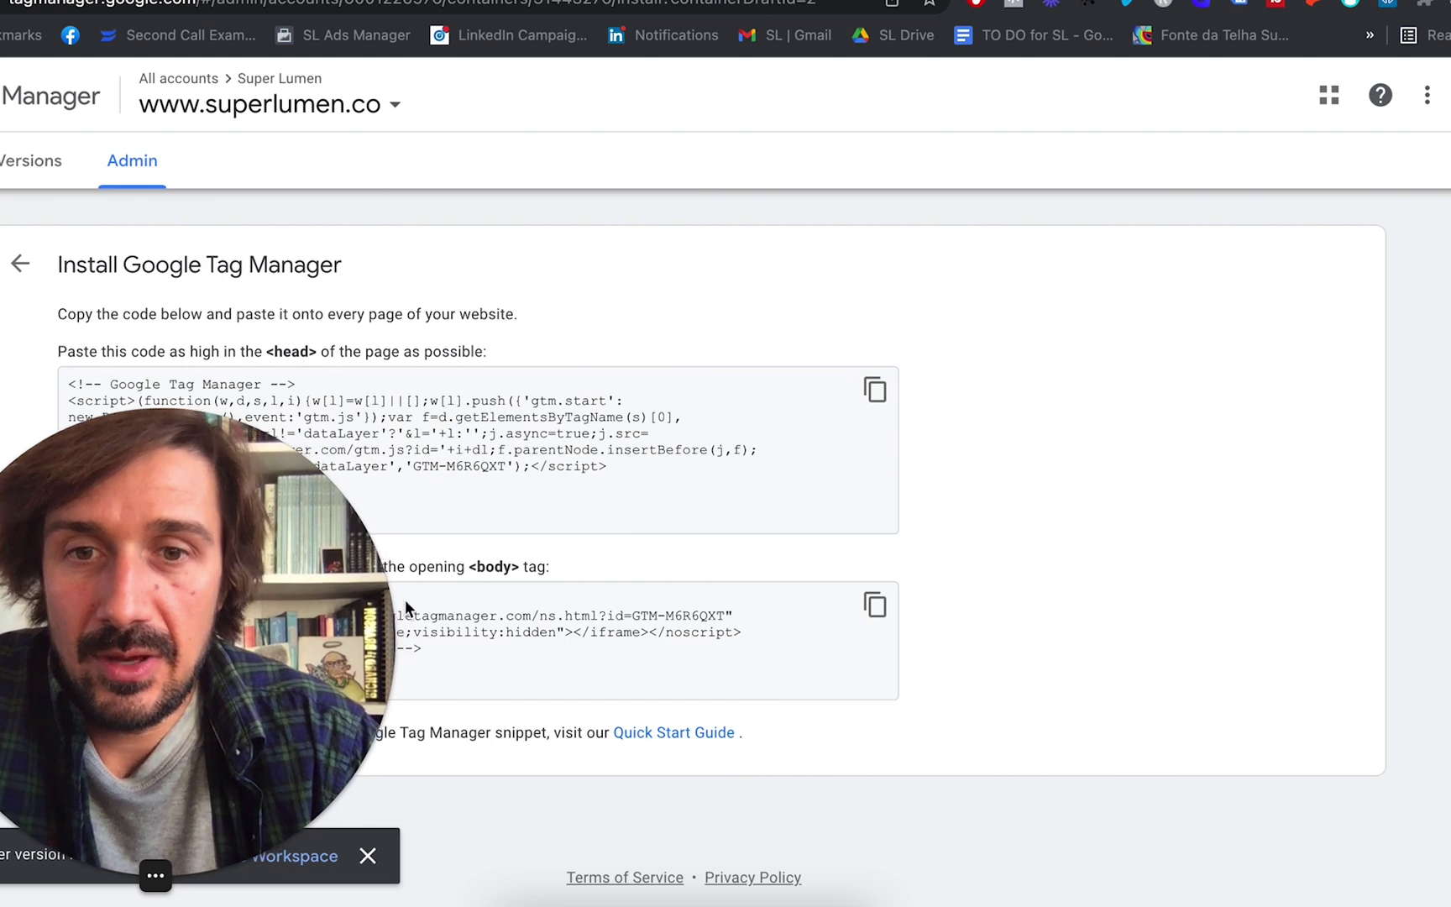
{"action": "left_click", "coordinate": [875, 391]}
- Search WordPress.com plugins for 'head footer', finding Head, Footer and Post Injections already installed
{"action": "left_click", "coordinate": [705, 2]}
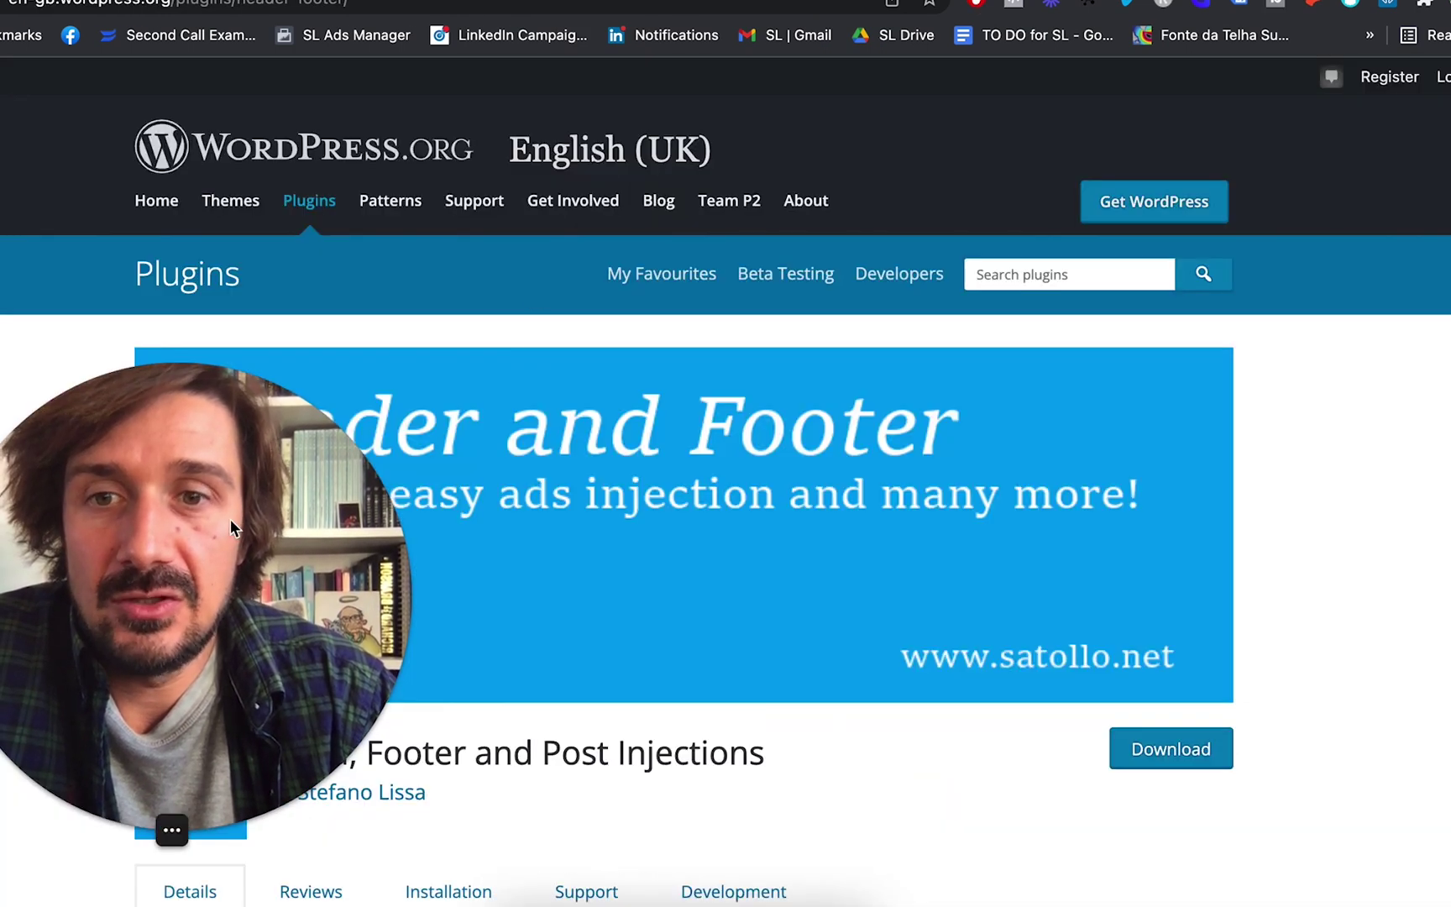
{"action": "left_click_drag", "start_coordinate": [232, 527], "coordinate": [337, 448]}
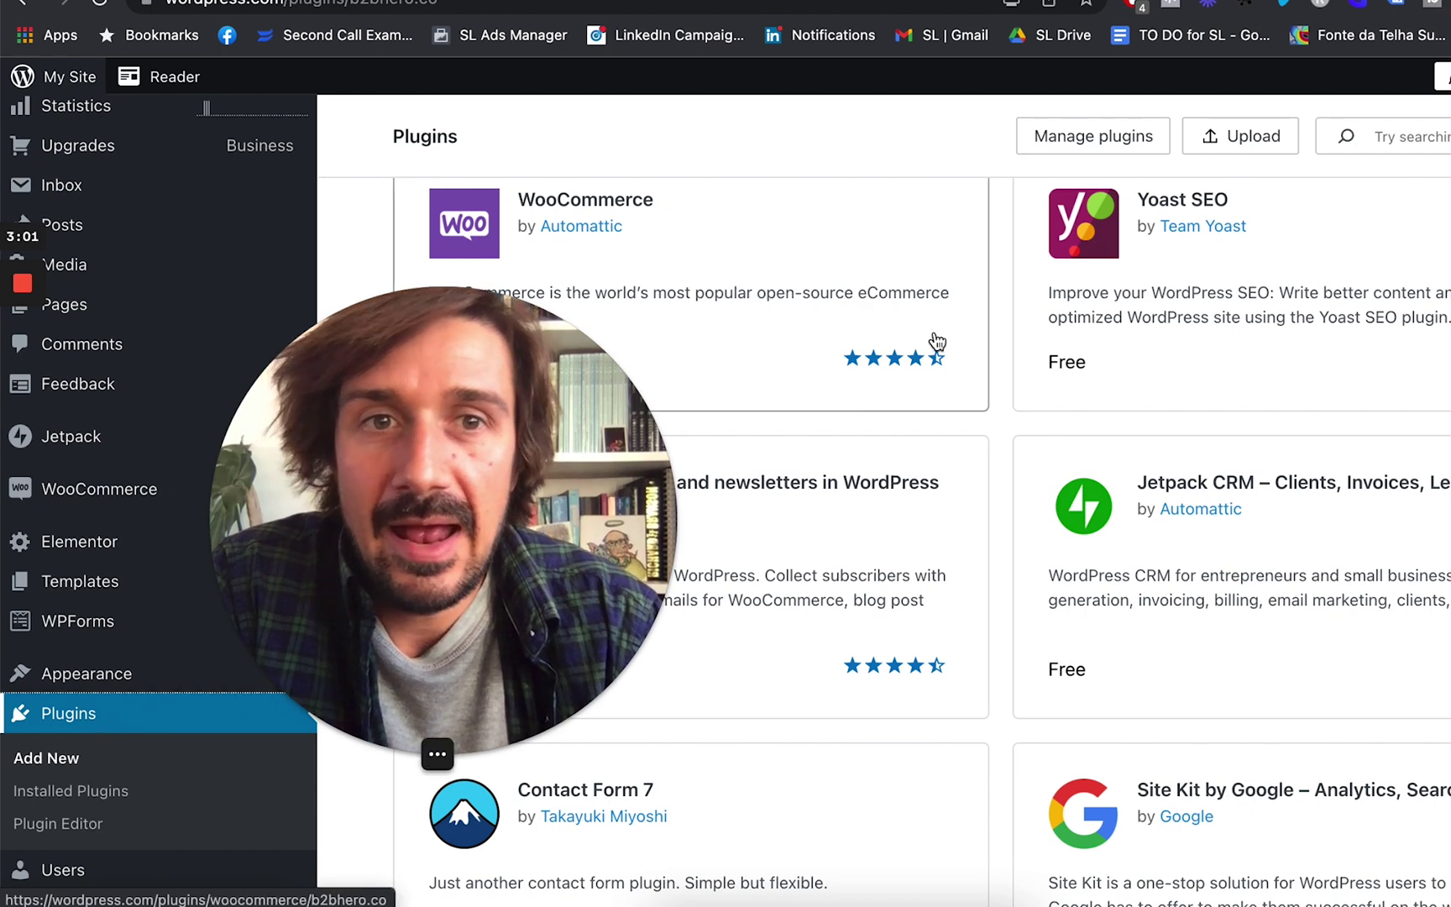
{"action": "scroll", "coordinate": [1008, 328], "scroll_direction": "up", "scroll_amount": 3}
{"action": "left_click", "coordinate": [1403, 134]}
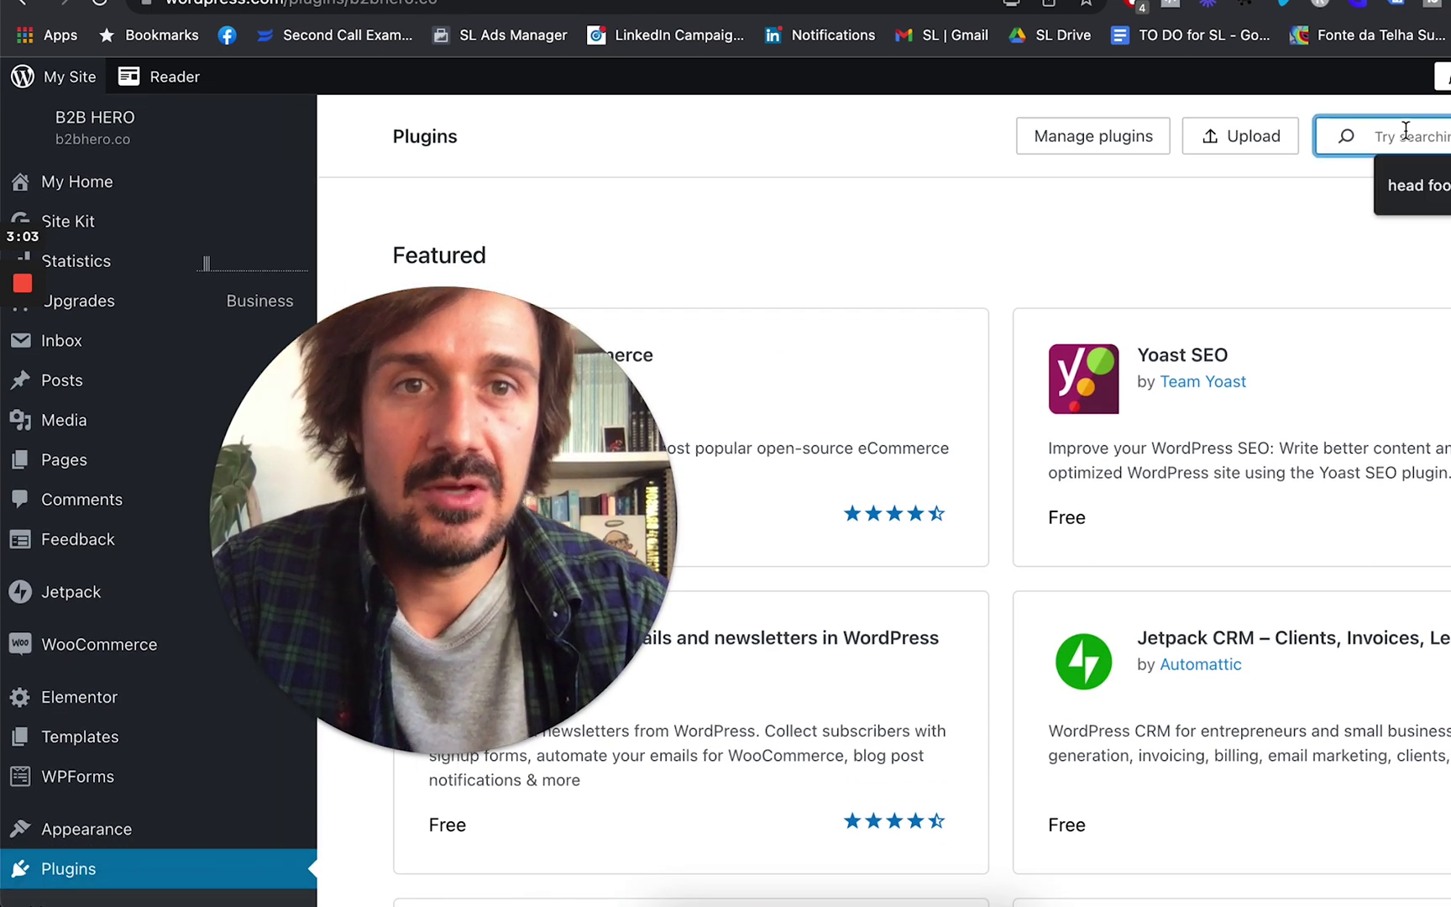
{"action": "left_click", "coordinate": [1416, 185]}
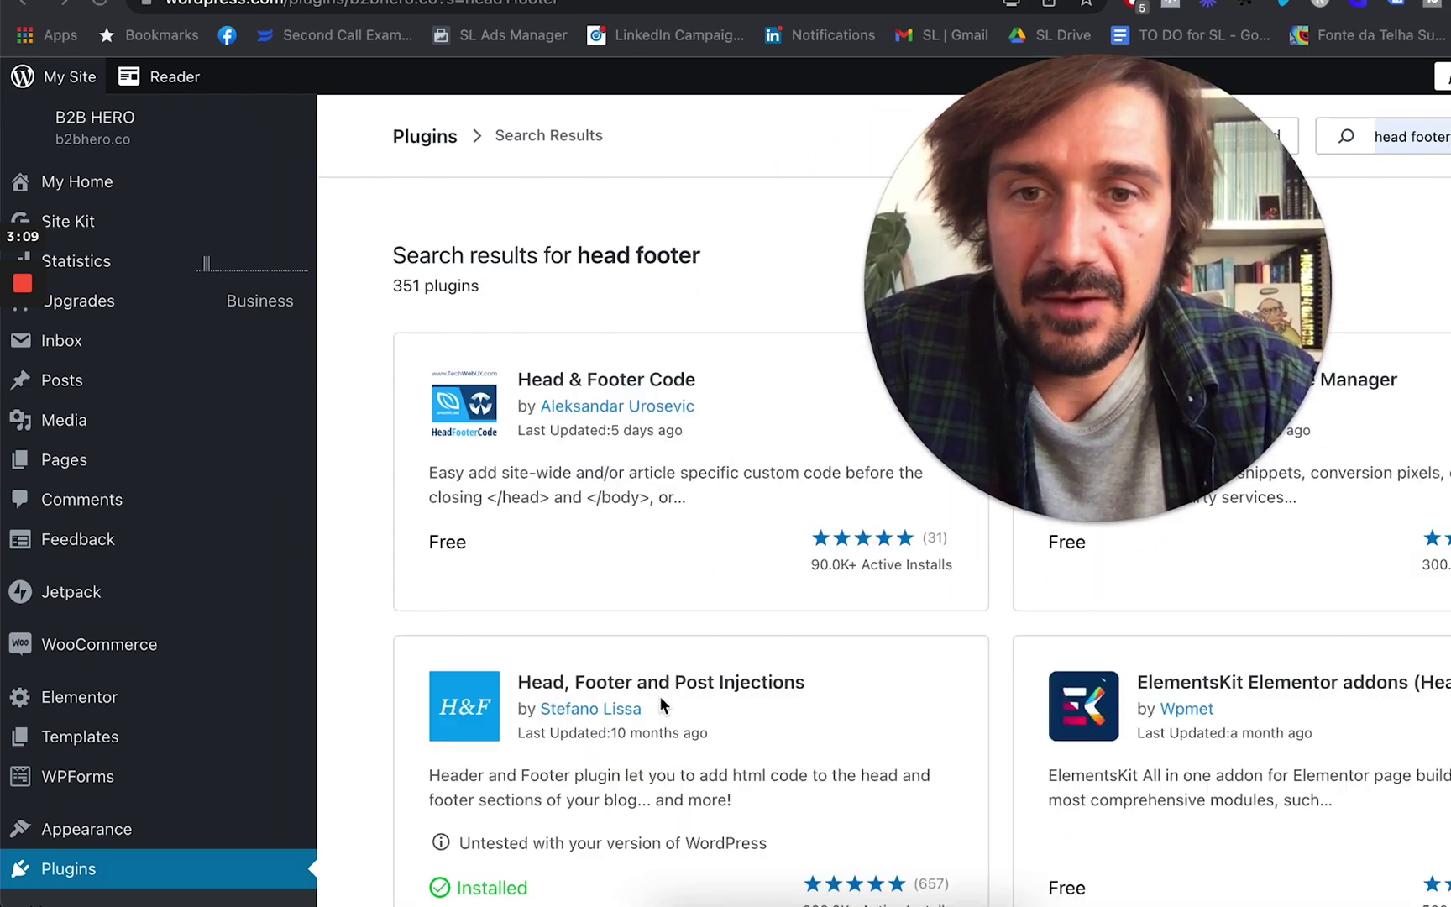
{"action": "scroll", "coordinate": [843, 722], "scroll_direction": "down", "scroll_amount": 1}
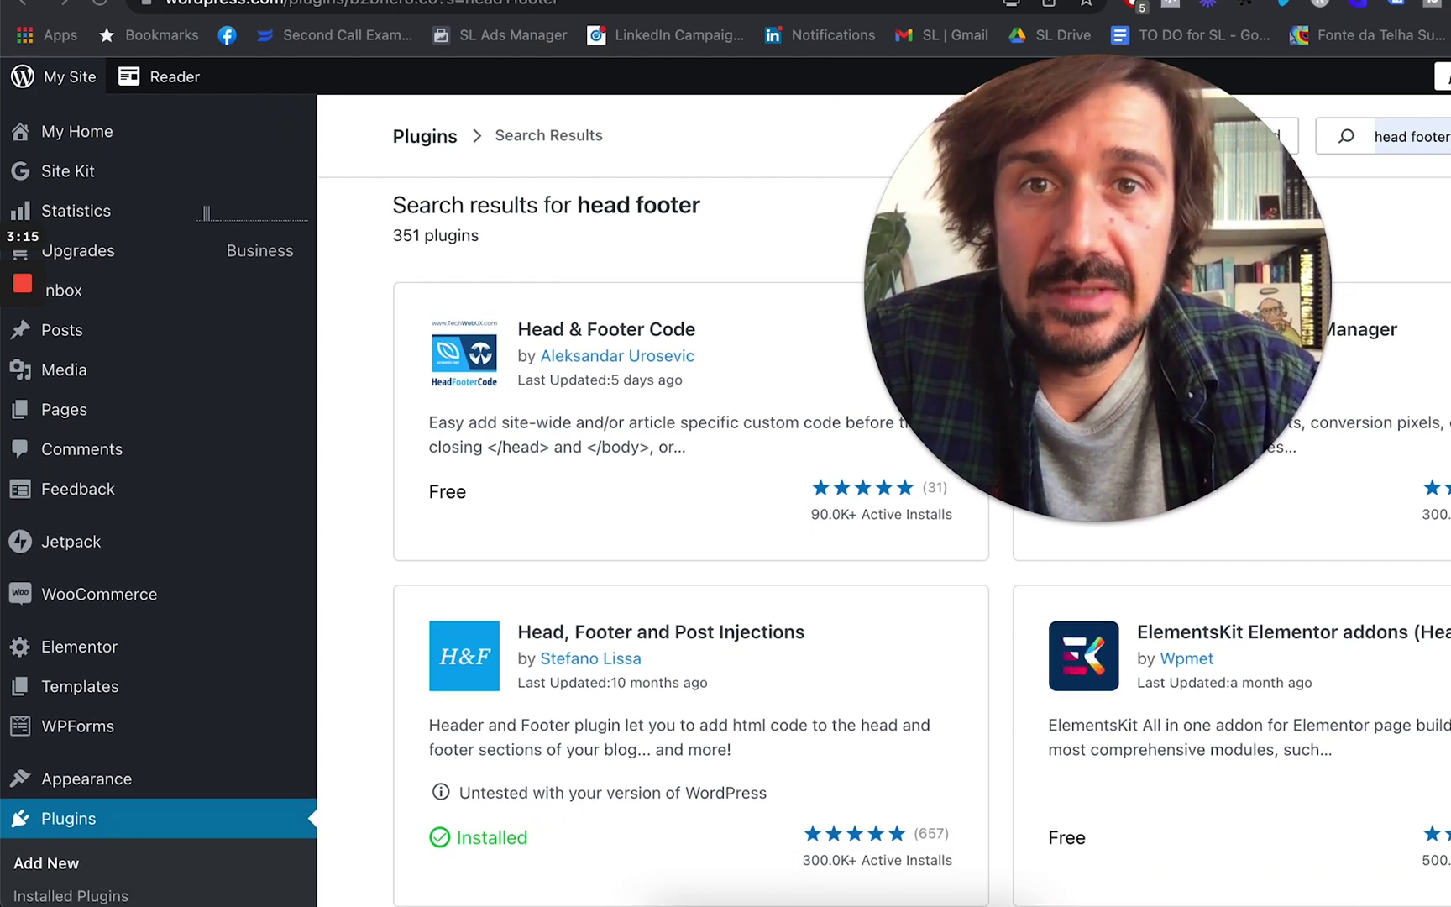
{"action": "left_click", "coordinate": [1411, 136]}
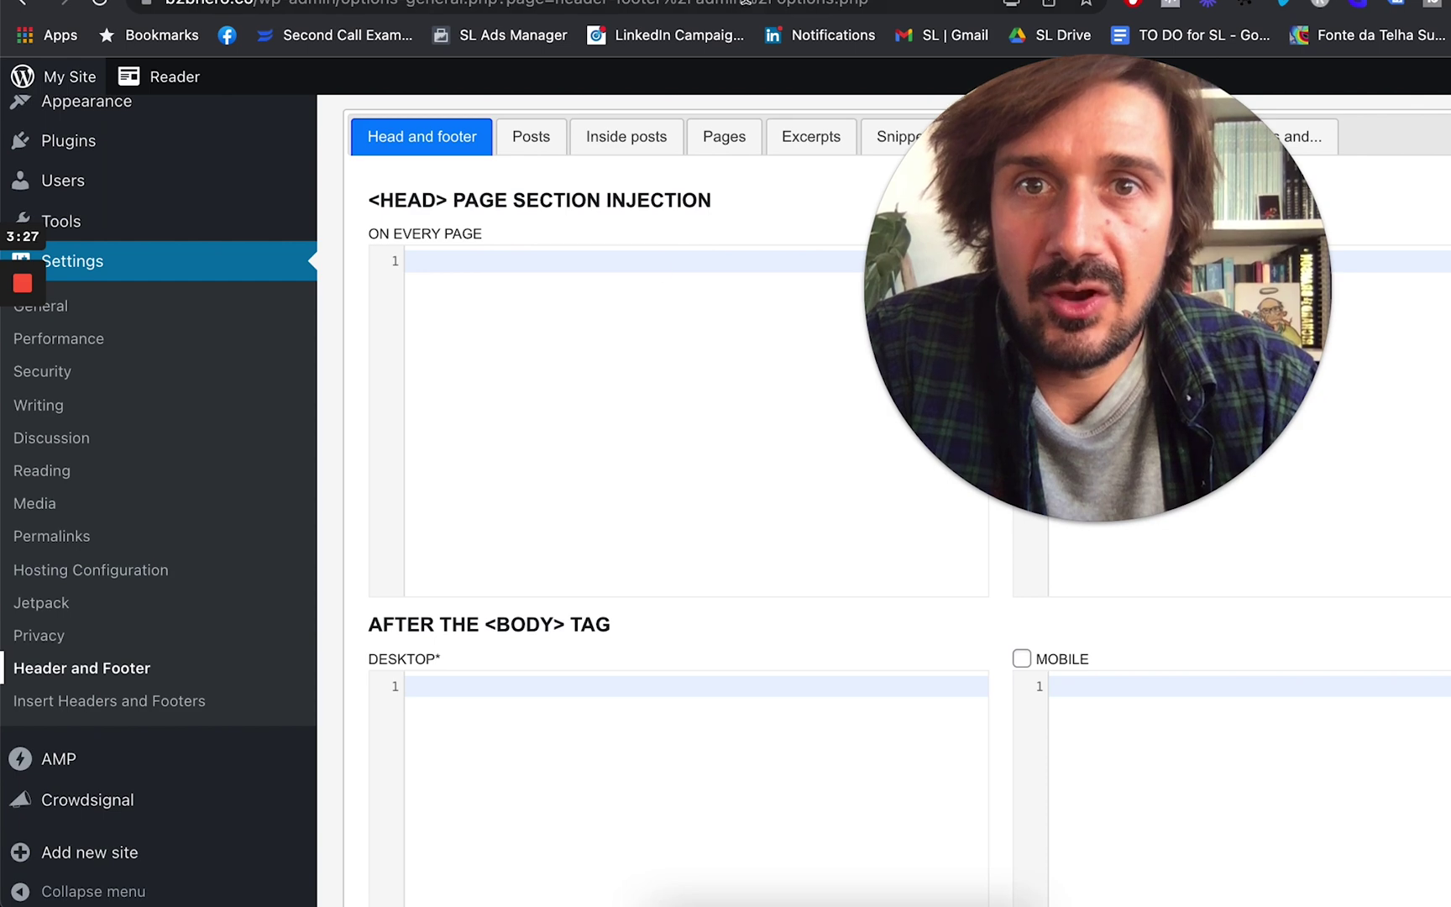
- Recopy the GTM head snippet and paste it into the 'On every page' head injection field
{"action": "key", "text": "ctrl+Tab"}
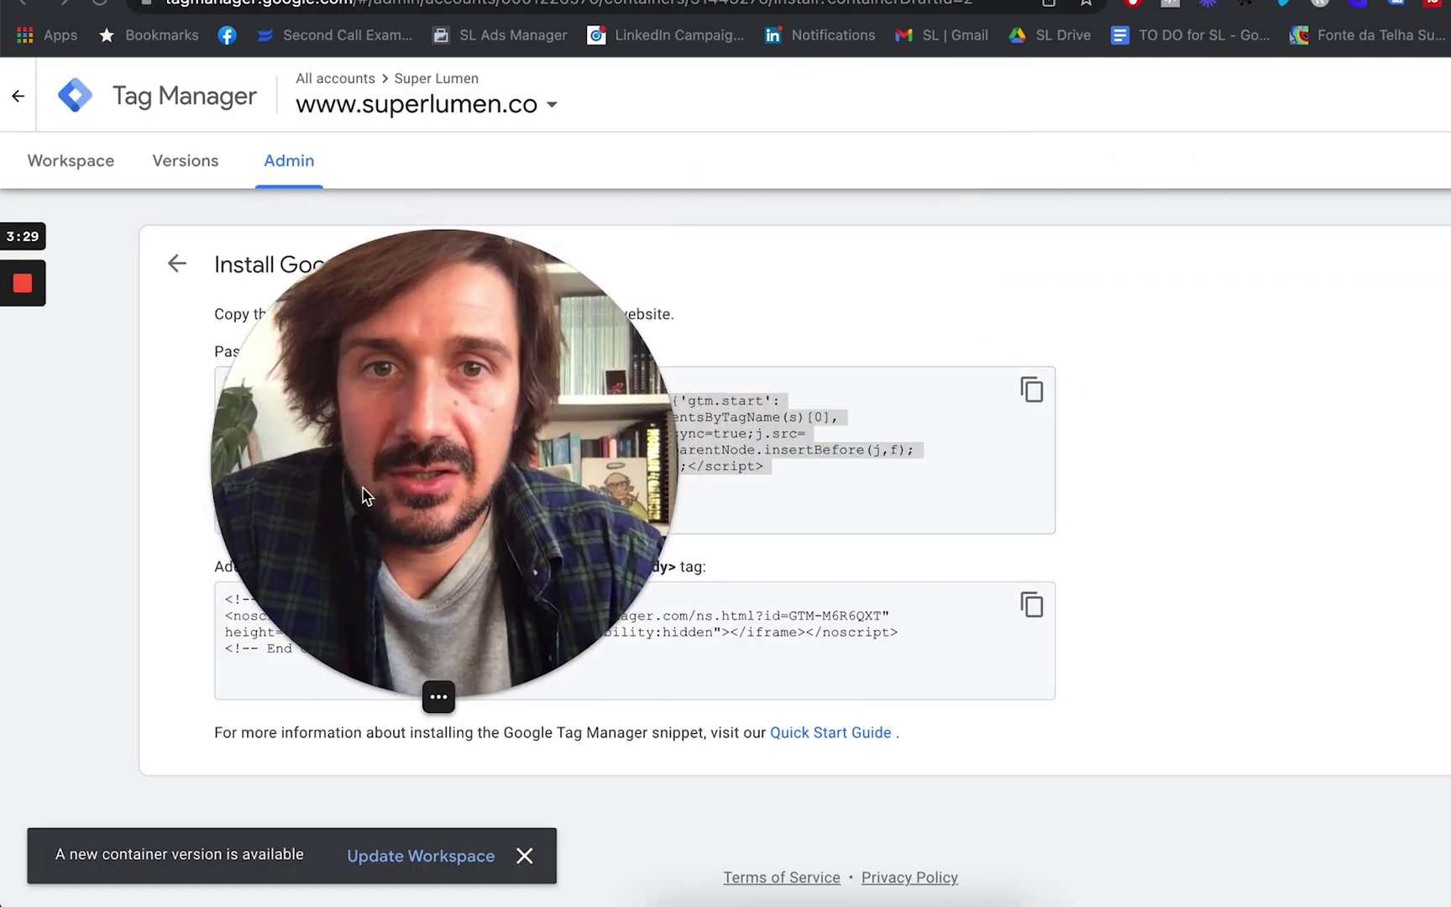
{"action": "left_click_drag", "start_coordinate": [365, 496], "coordinate": [333, 582]}
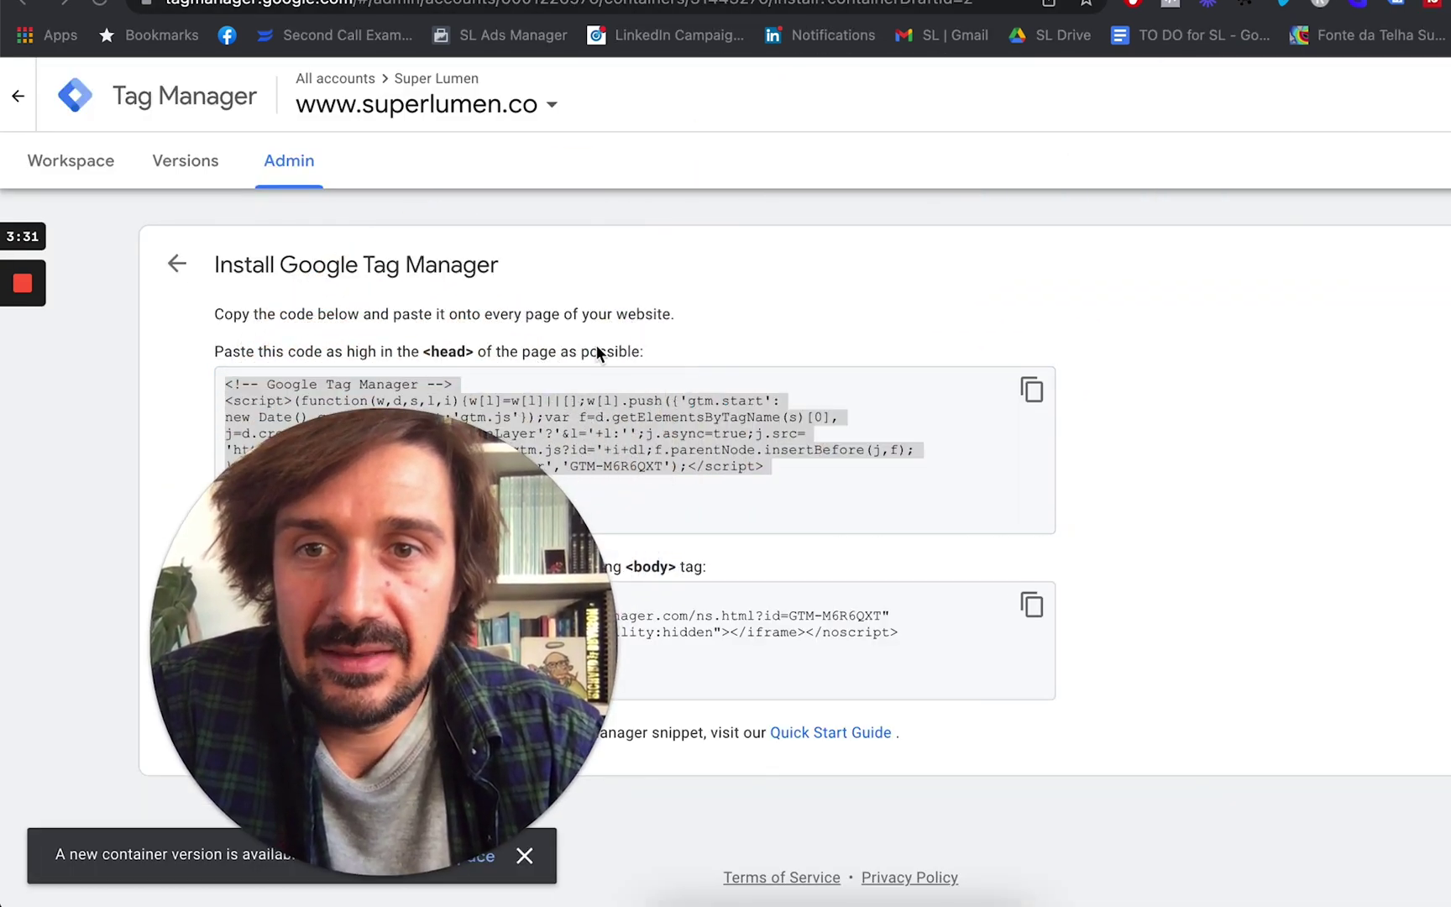
{"action": "left_click", "coordinate": [1033, 388]}
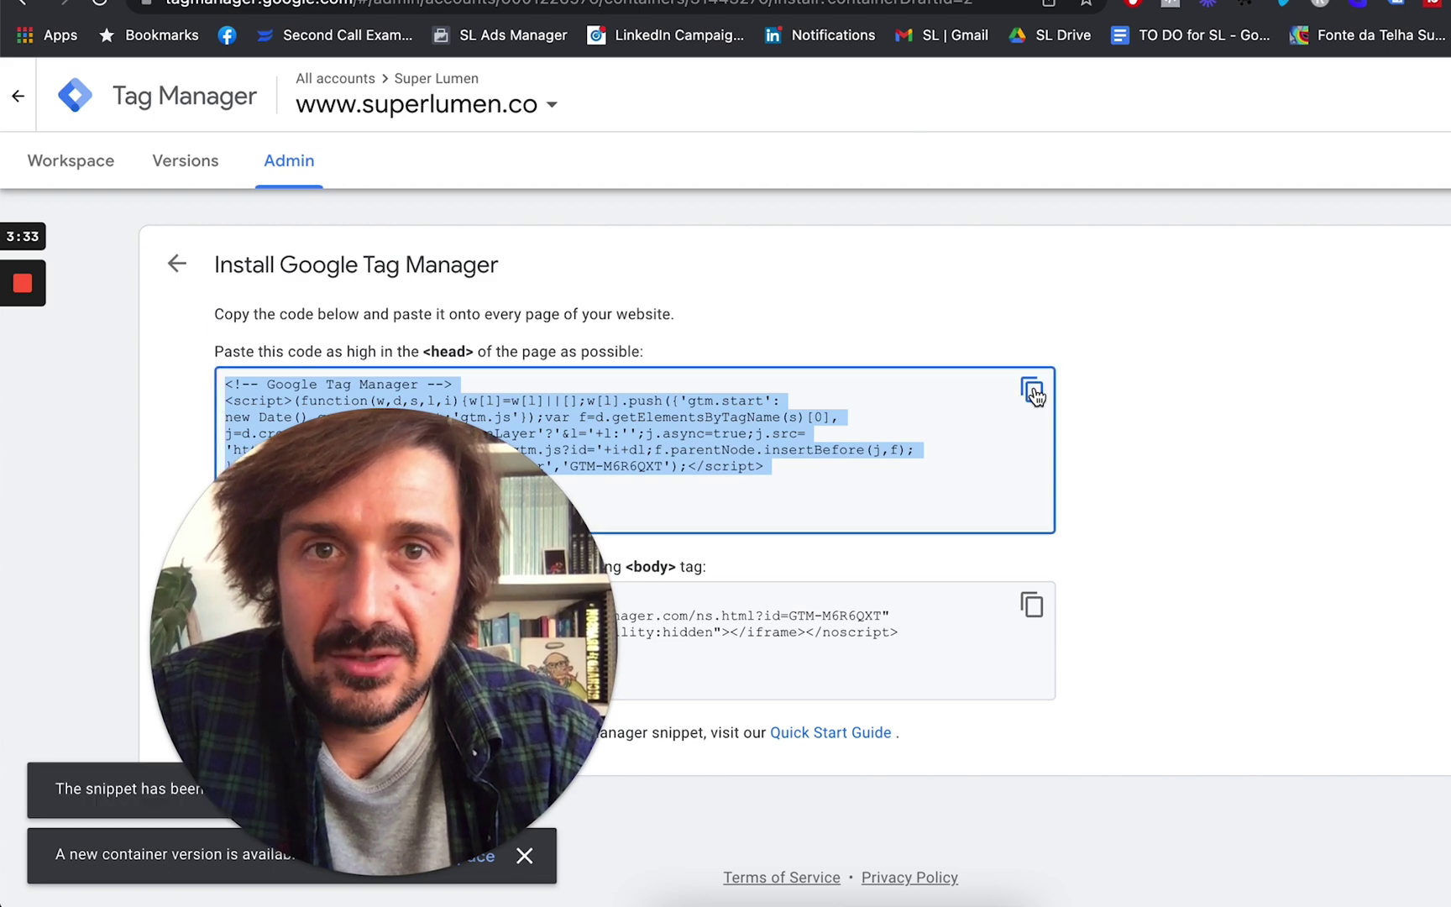
{"action": "key", "text": "ctrl+Tab"}
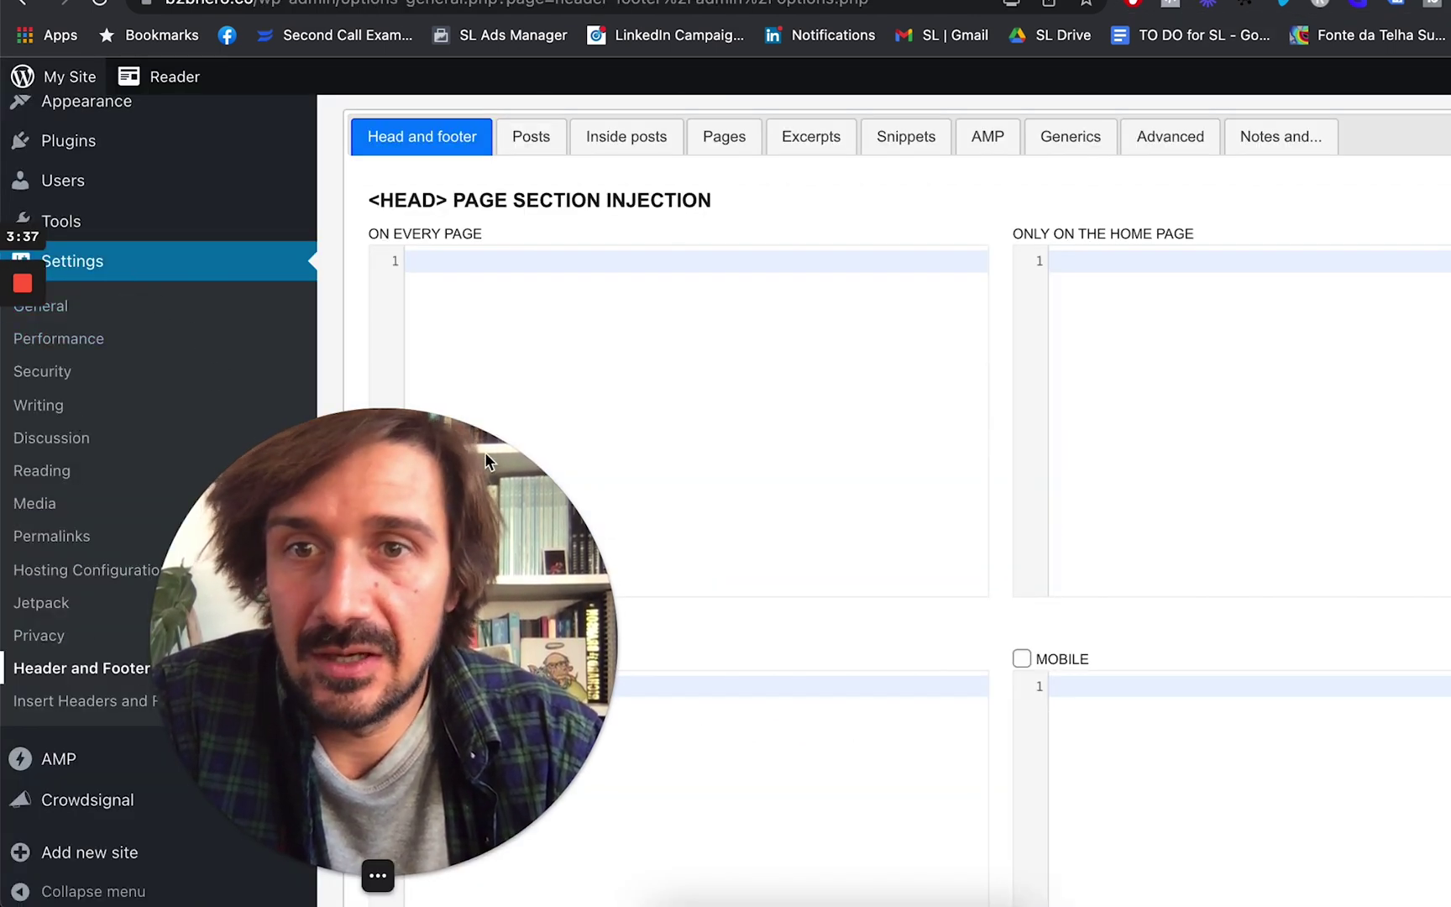
{"action": "left_click_drag", "start_coordinate": [395, 483], "coordinate": [1313, 288]}
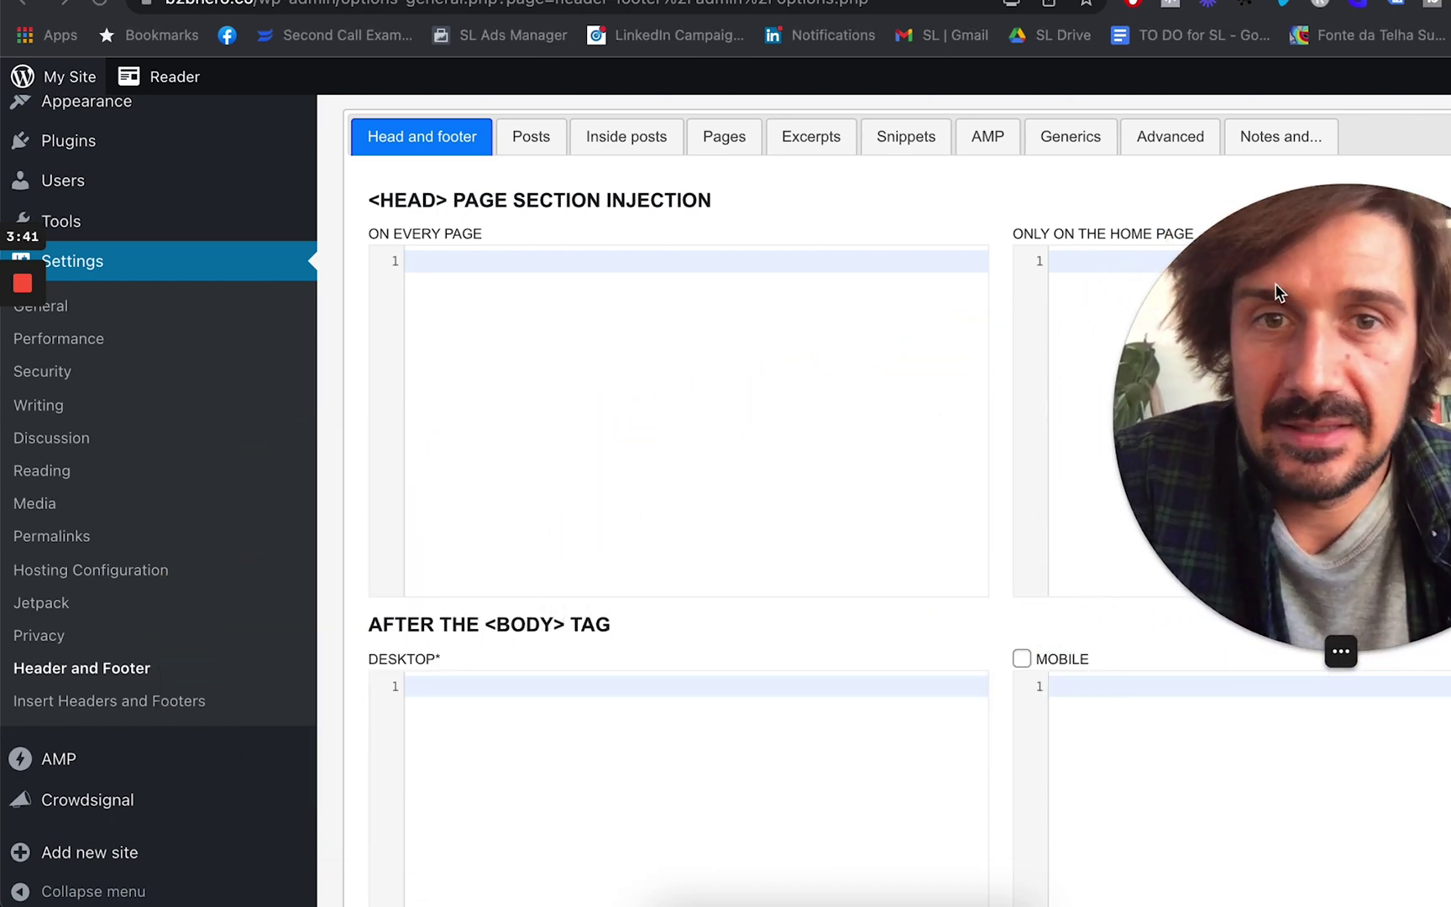
{"action": "left_click", "coordinate": [865, 338]}
{"action": "key", "text": "super+v"}
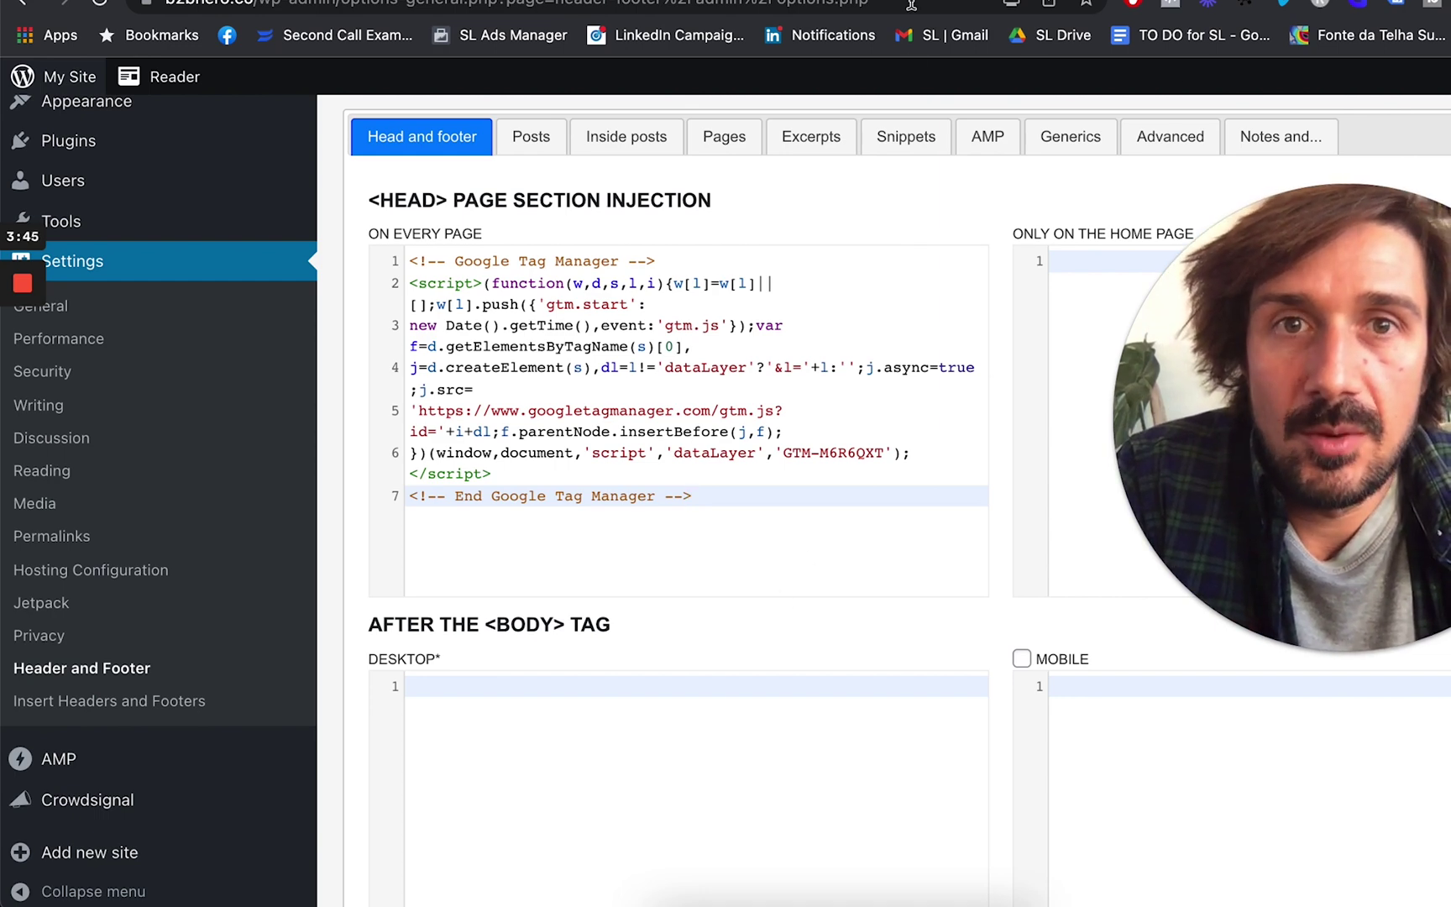
- Copy the GTM noscript body snippet and paste it into both Desktop and Mobile after-body fields
{"action": "left_click", "coordinate": [538, 4]}
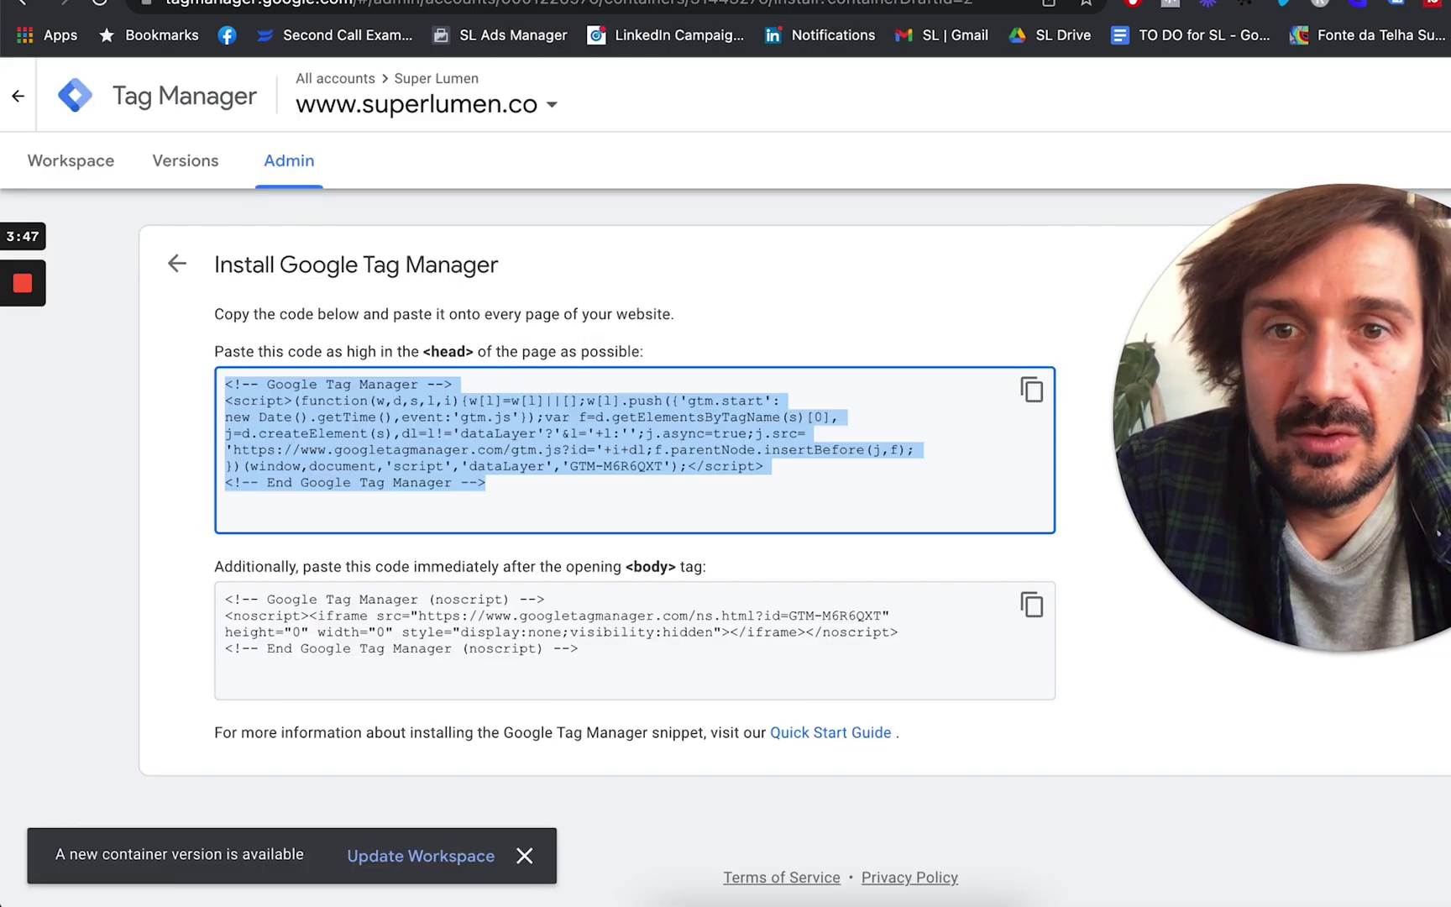
{"action": "left_click", "coordinate": [1032, 604]}
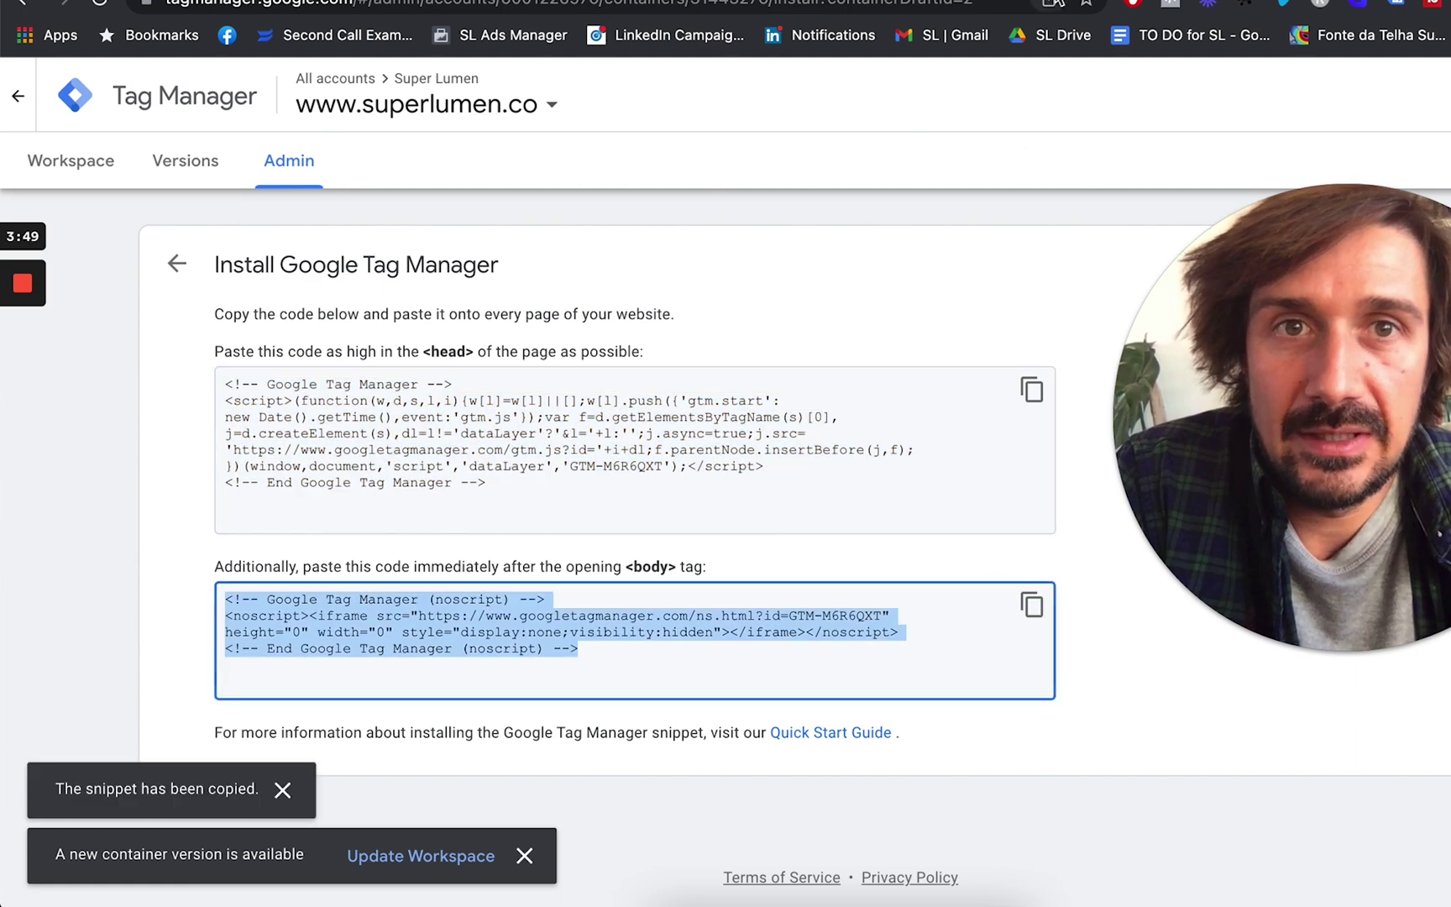
{"action": "key", "text": "ctrl+shift+Tab"}
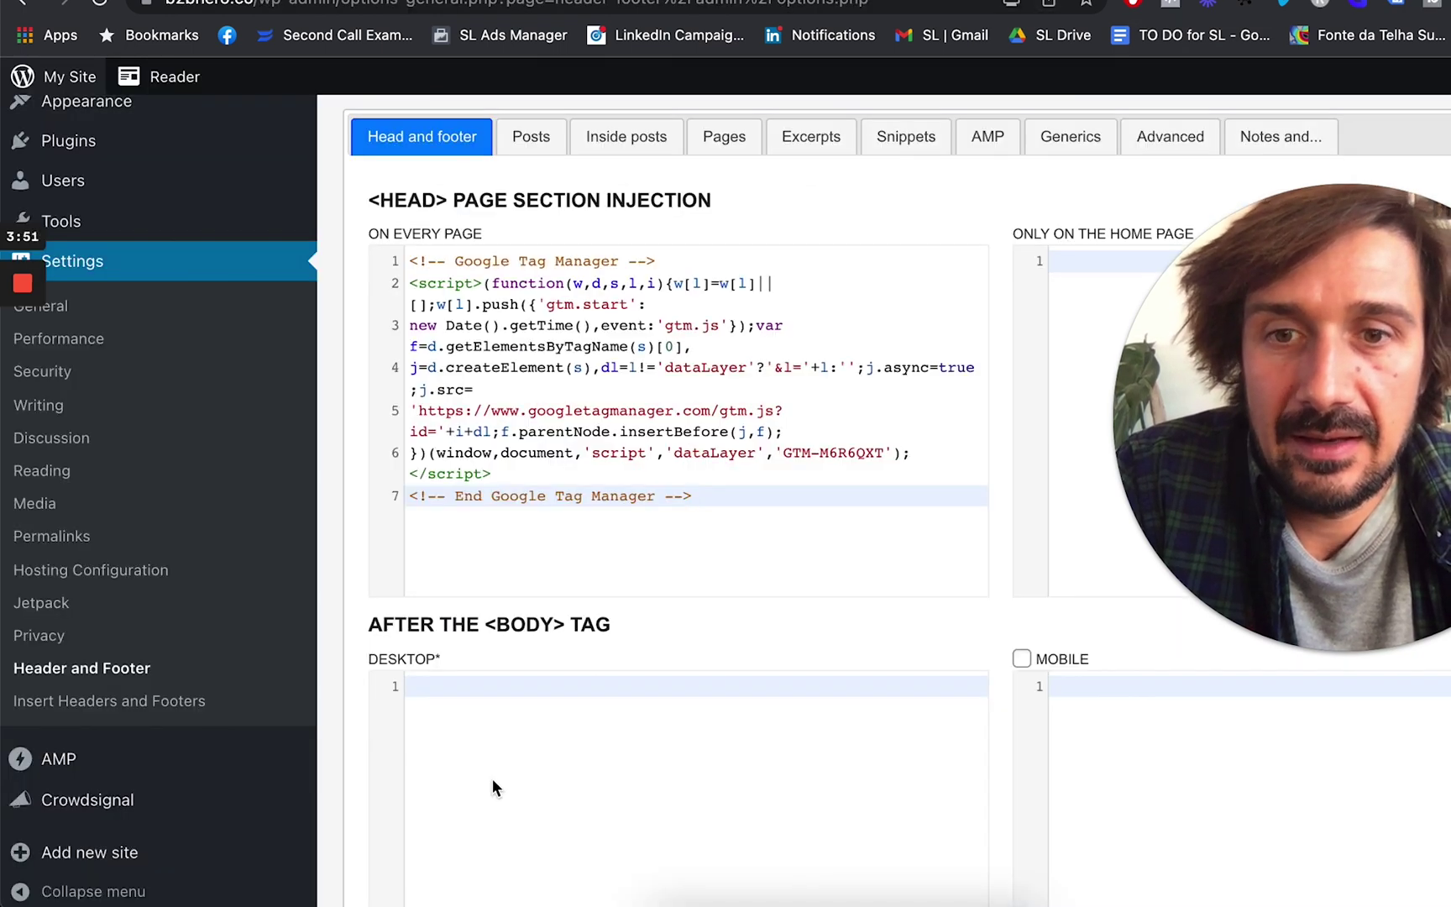
{"action": "left_click", "coordinate": [498, 751]}
{"action": "key", "text": "super+v"}
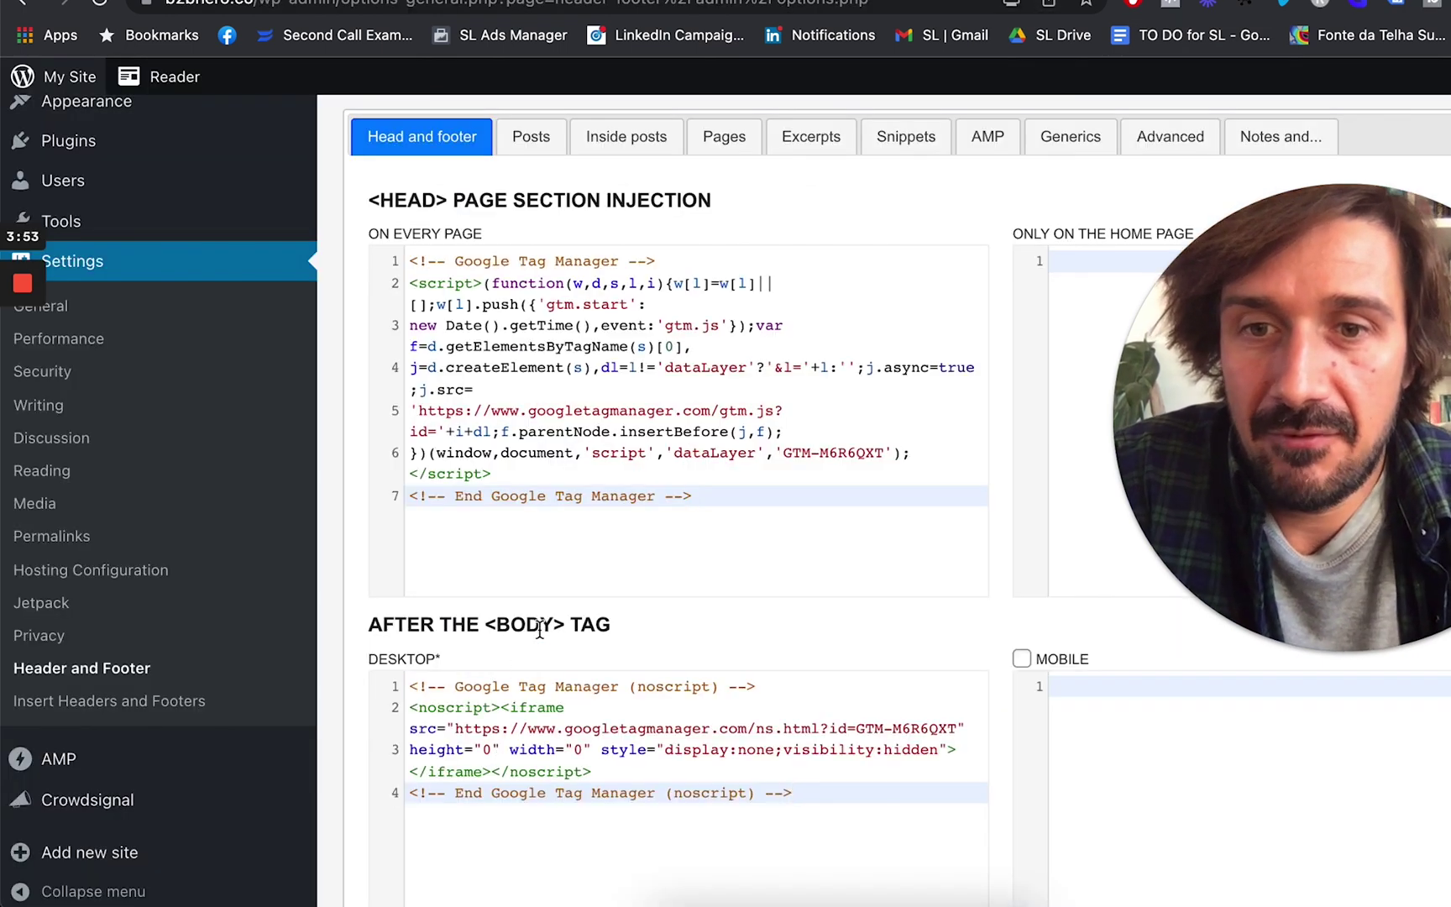
{"action": "left_click", "coordinate": [1159, 745]}
{"action": "key", "text": "super+v"}
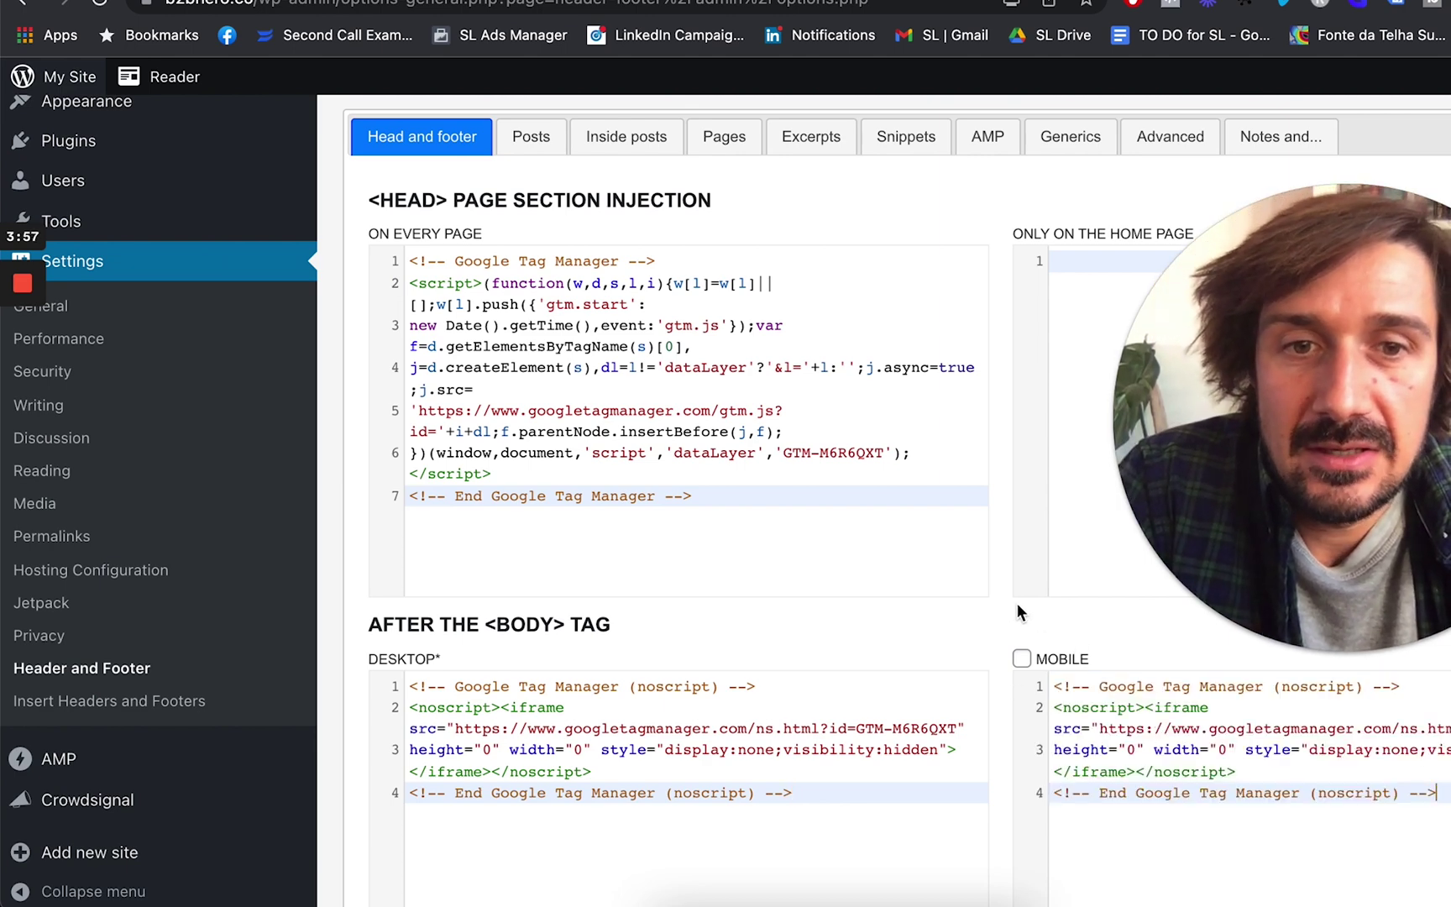
- Save the Header and Footer injection settings
{"action": "scroll", "coordinate": [1017, 605], "scroll_direction": "down", "scroll_amount": 6}
{"action": "scroll", "coordinate": [1018, 603], "scroll_direction": "down", "scroll_amount": 4}
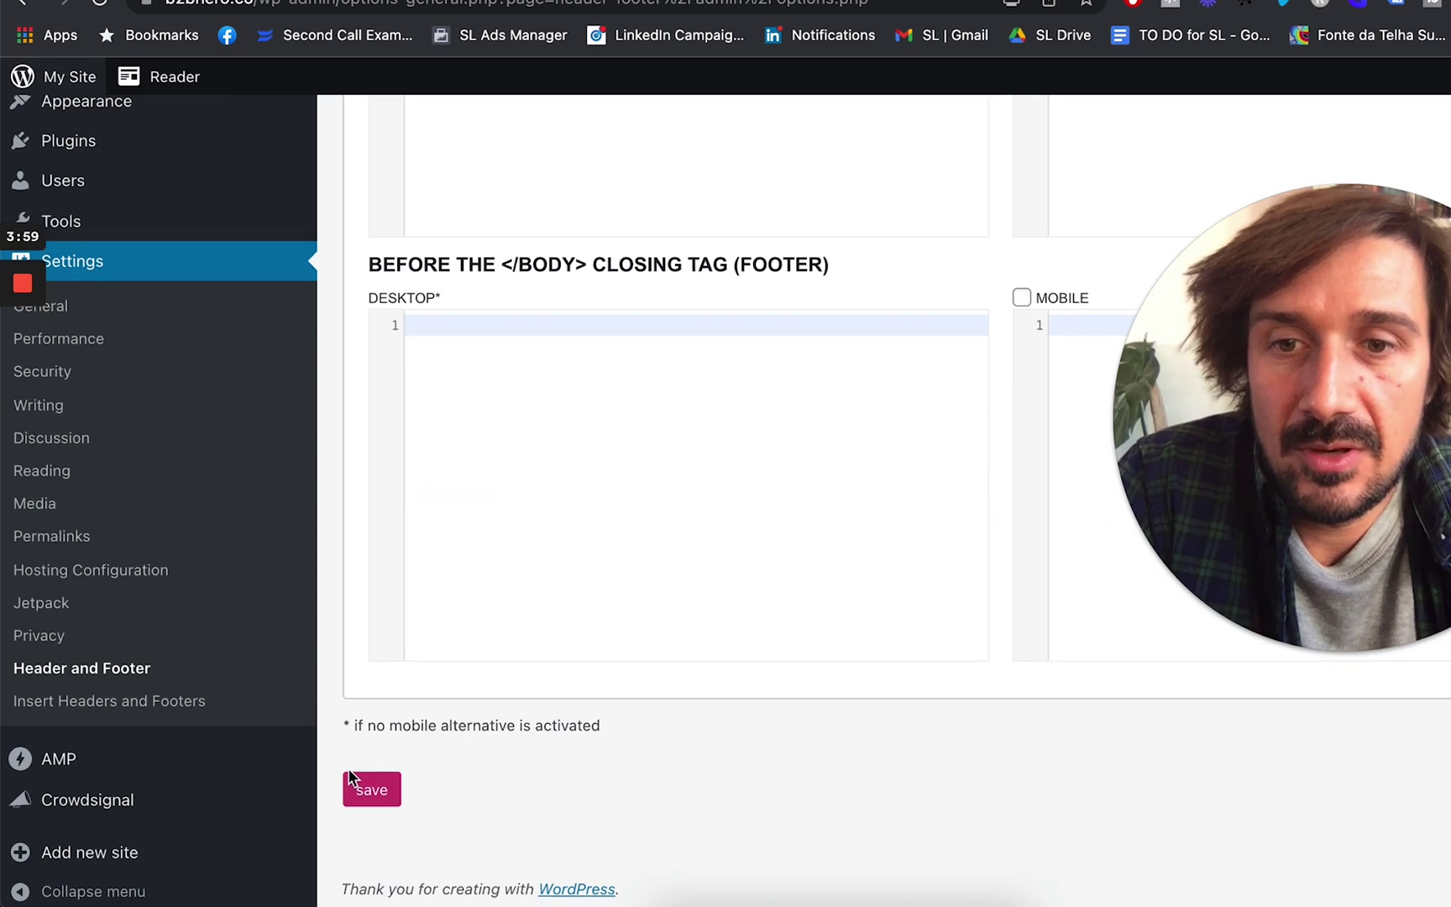
{"action": "left_click", "coordinate": [372, 790]}
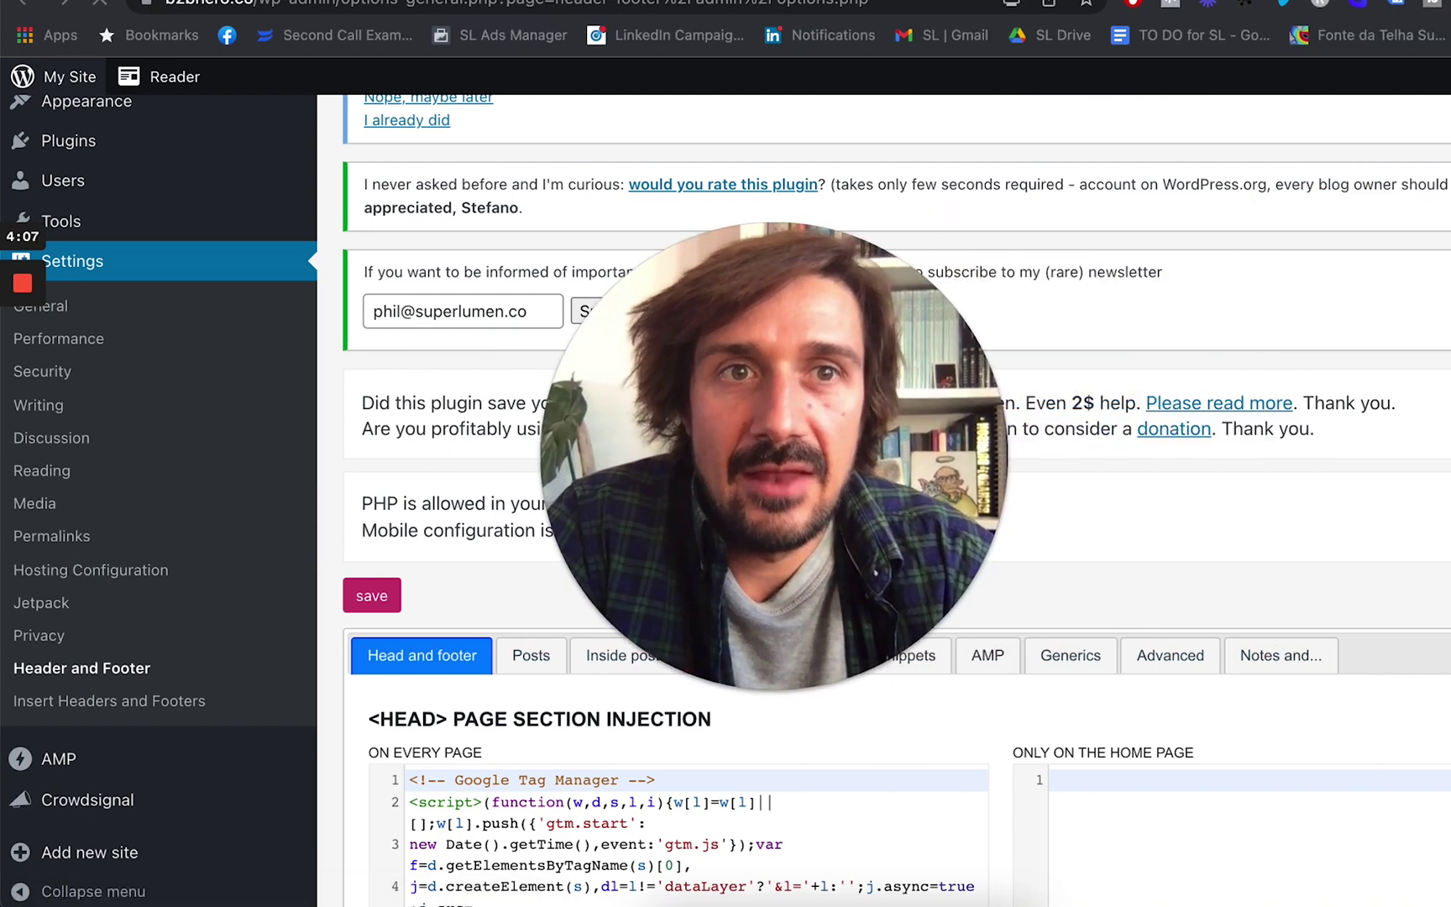
{"action": "key", "text": "ctrl+Tab"}
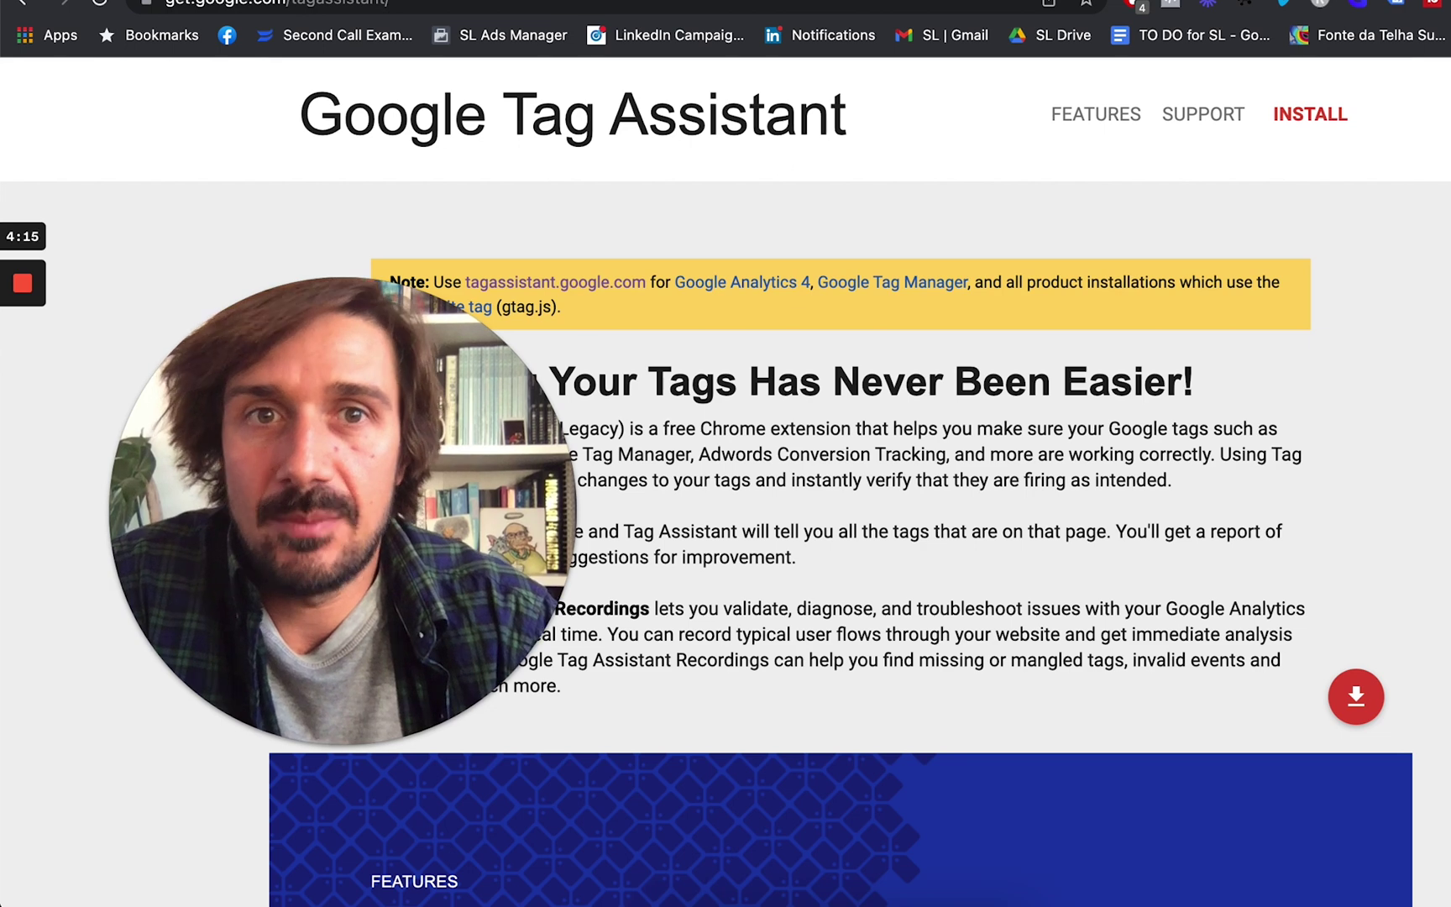
- Load the b2bhero.co homepage in a new Chrome tab
{"action": "key", "text": "ctrl+t"}
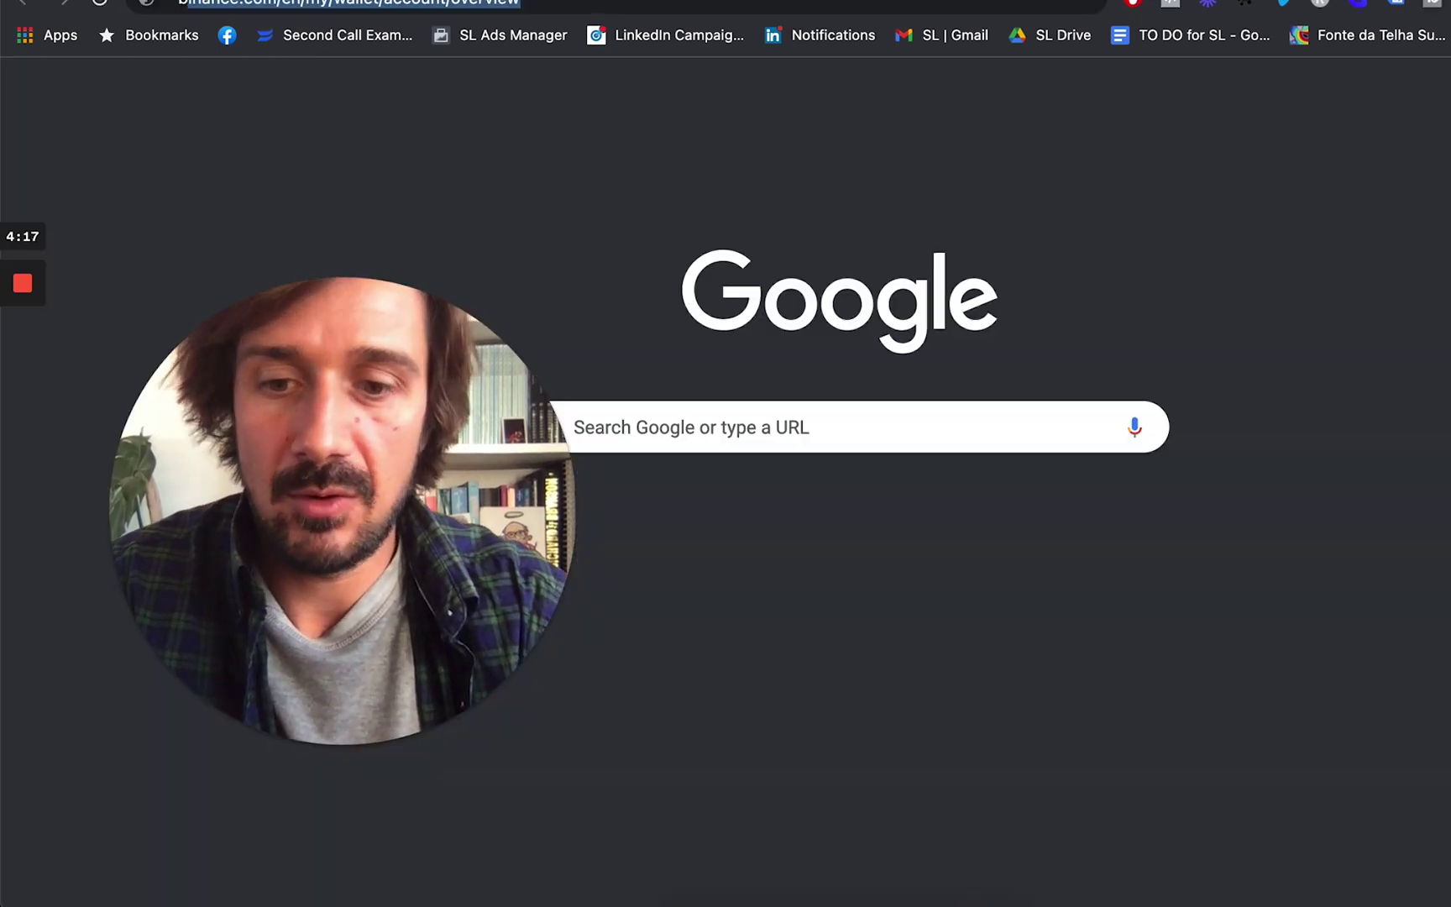
{"action": "type", "text": "b2bhe"}
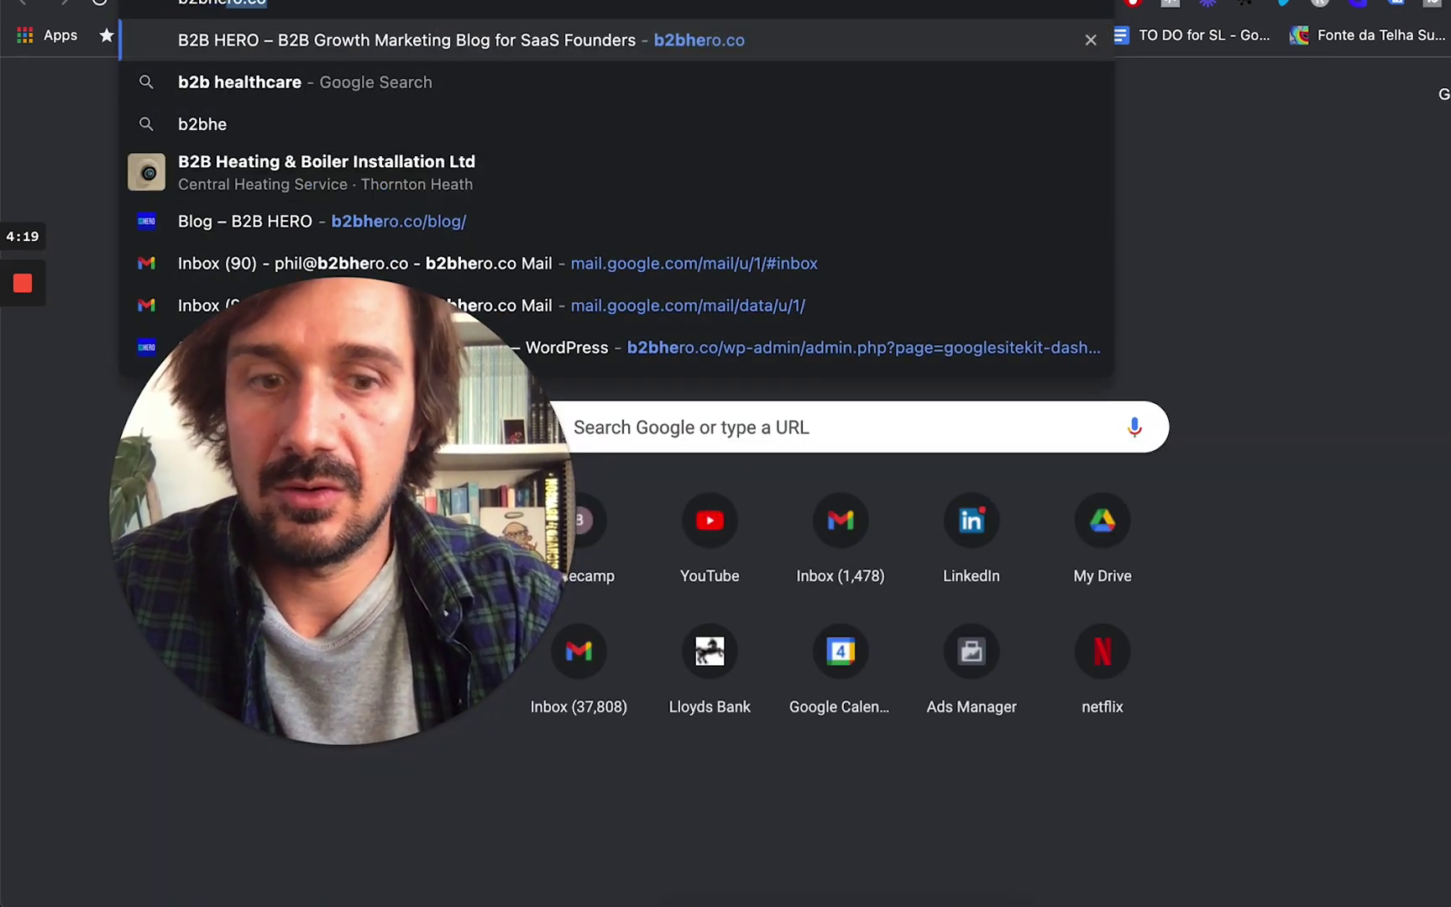
{"action": "key", "text": "Return"}
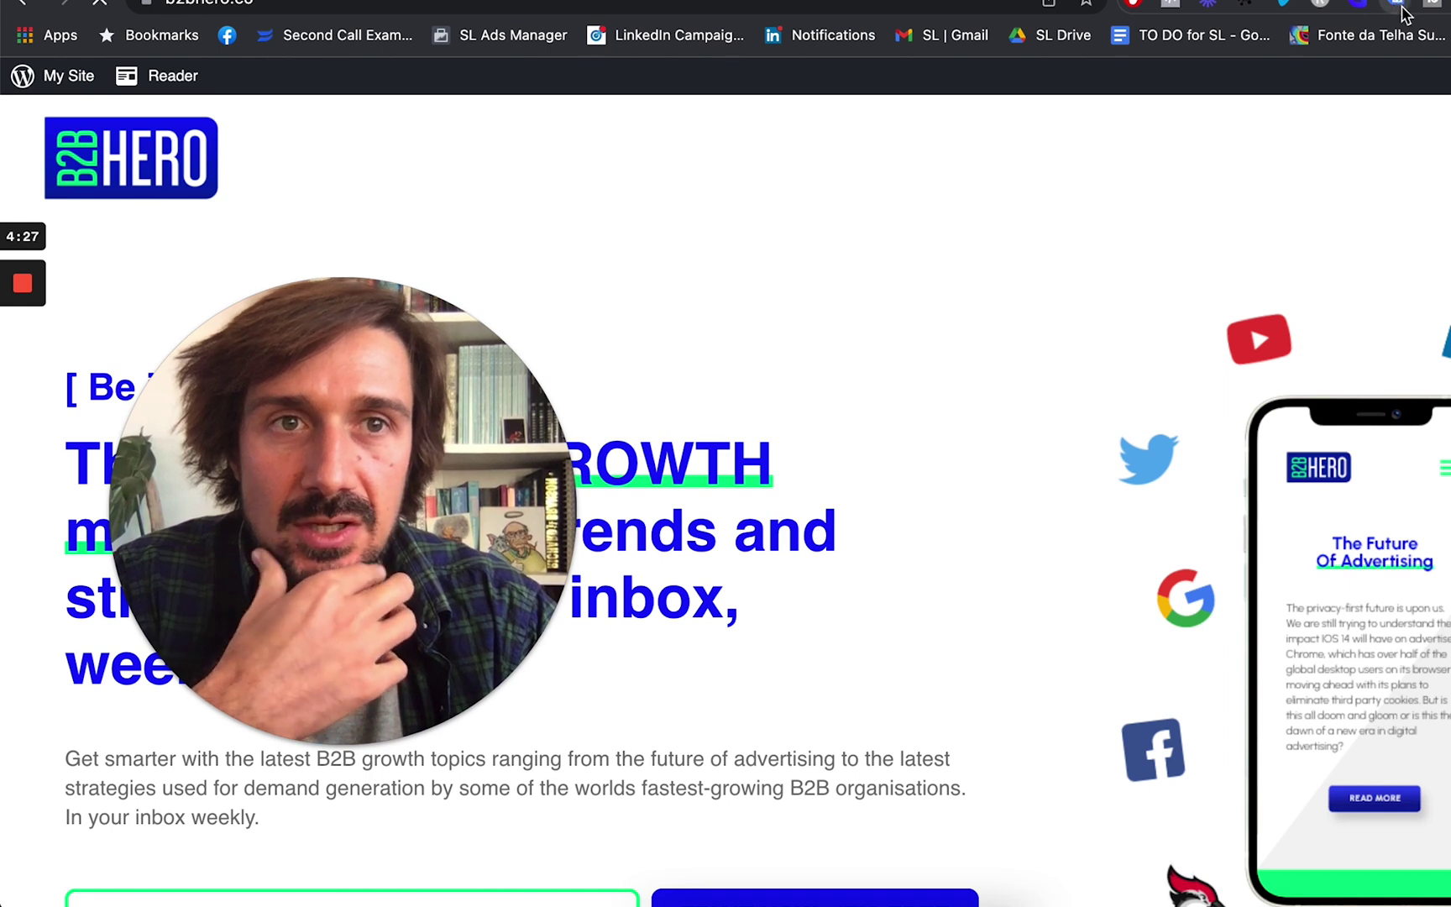
- Enable Tag Assistant Legacy on b2bhero.co, reload, and confirm Google Tag Manager among four detected tags
{"action": "left_click", "coordinate": [1397, 5]}
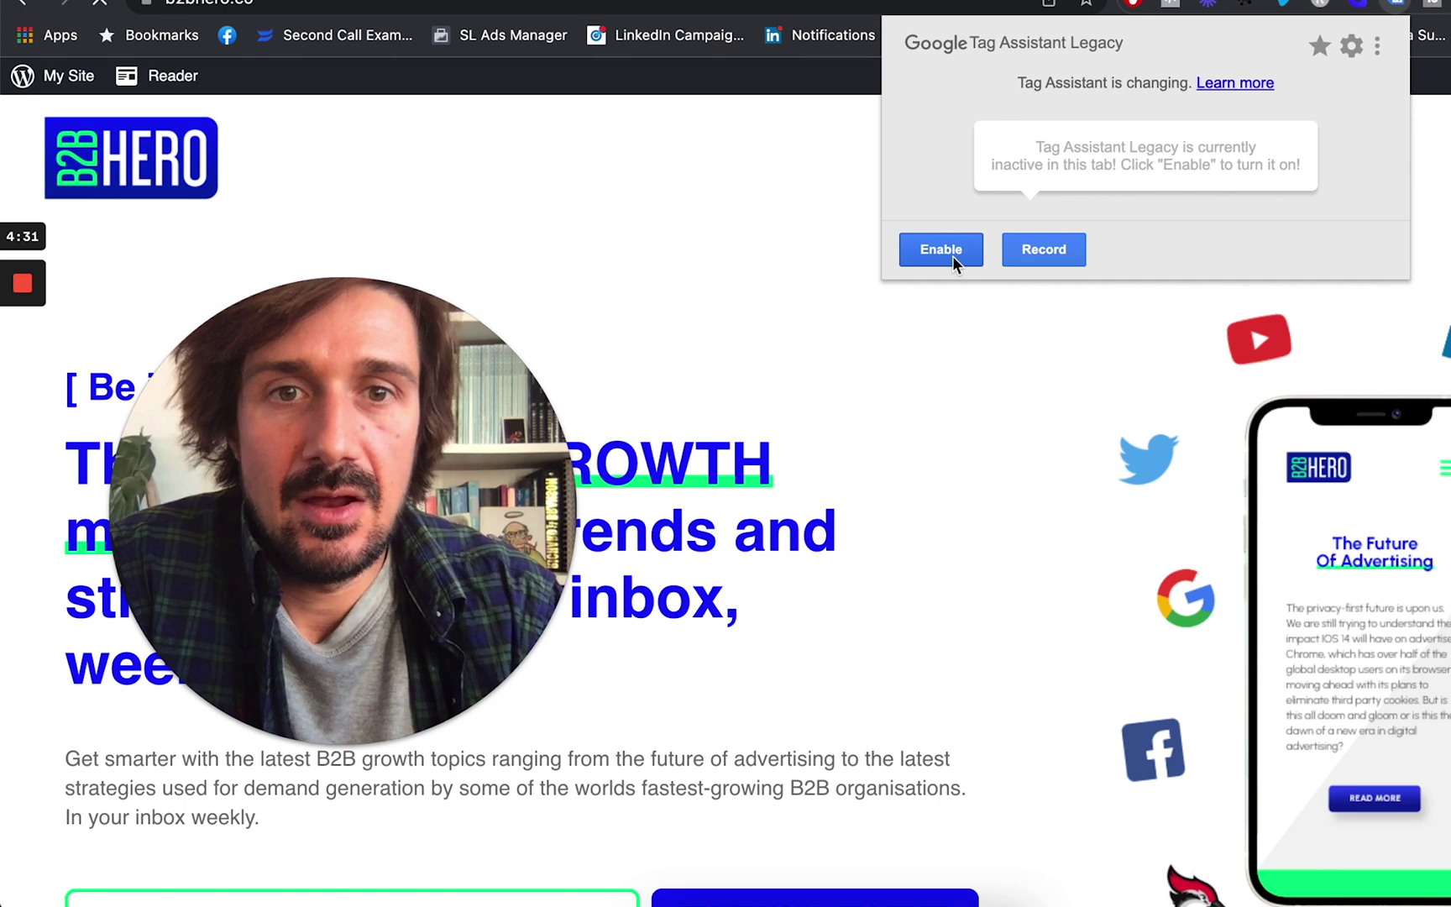
{"action": "left_click", "coordinate": [953, 256]}
{"action": "left_click", "coordinate": [781, 15]}
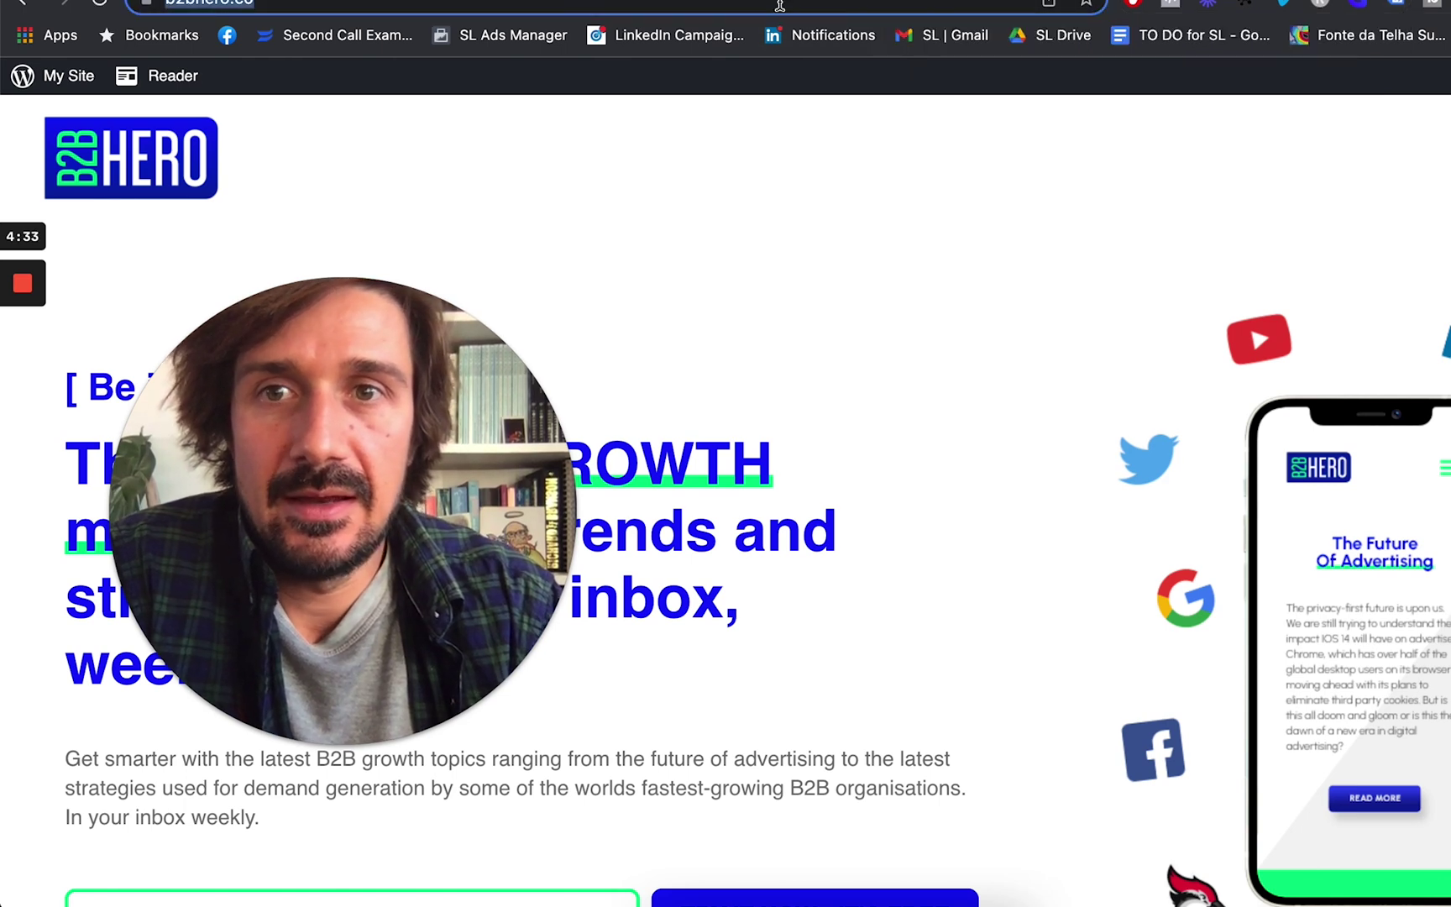
{"action": "key", "text": "Return"}
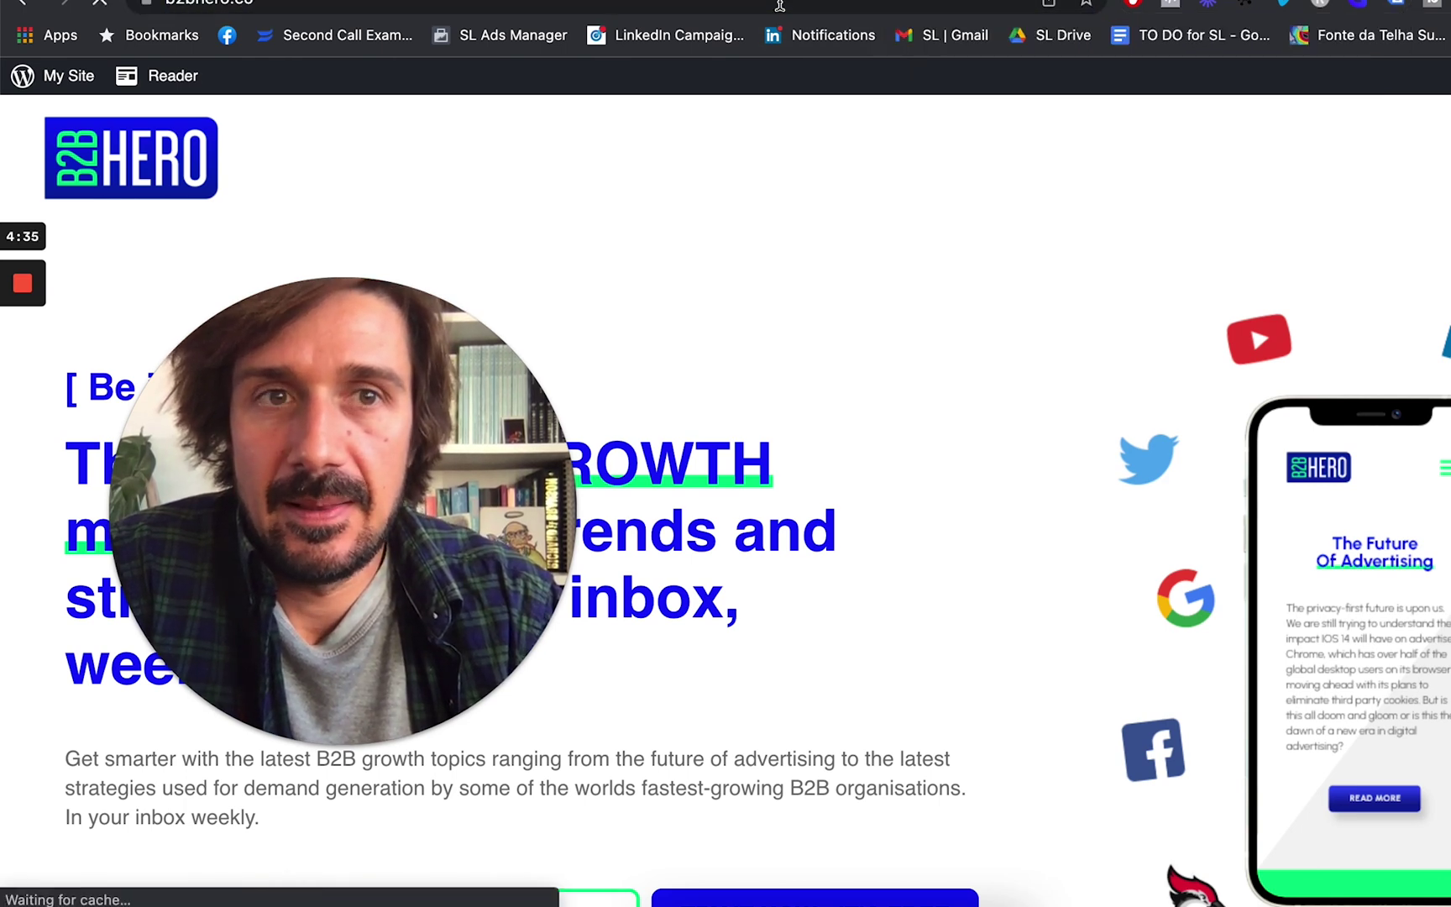
{"action": "left_click", "coordinate": [1399, 7]}
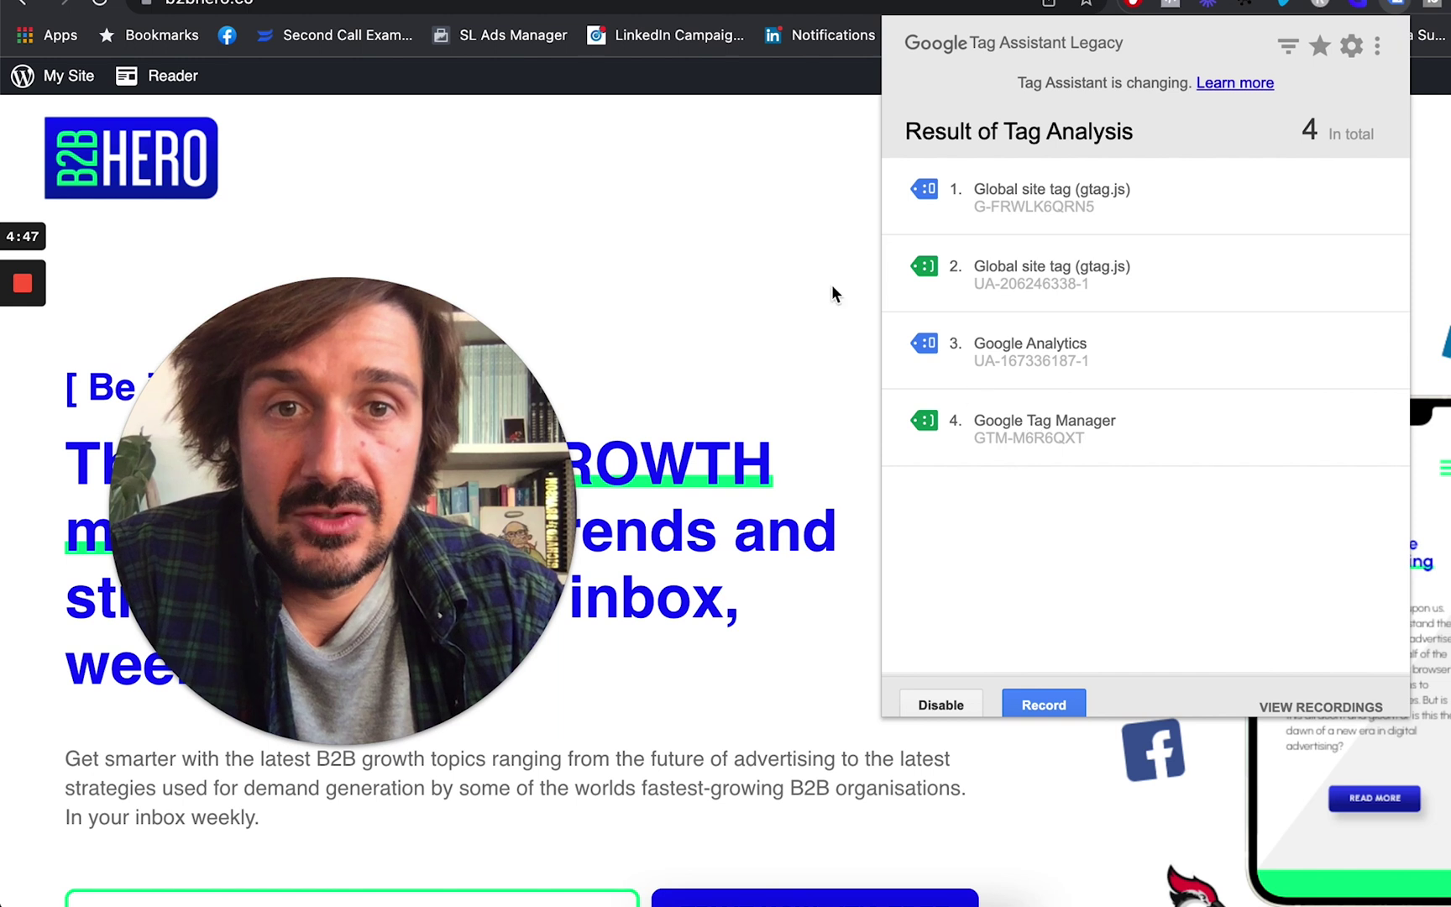
{"action": "left_click", "coordinate": [806, 250]}
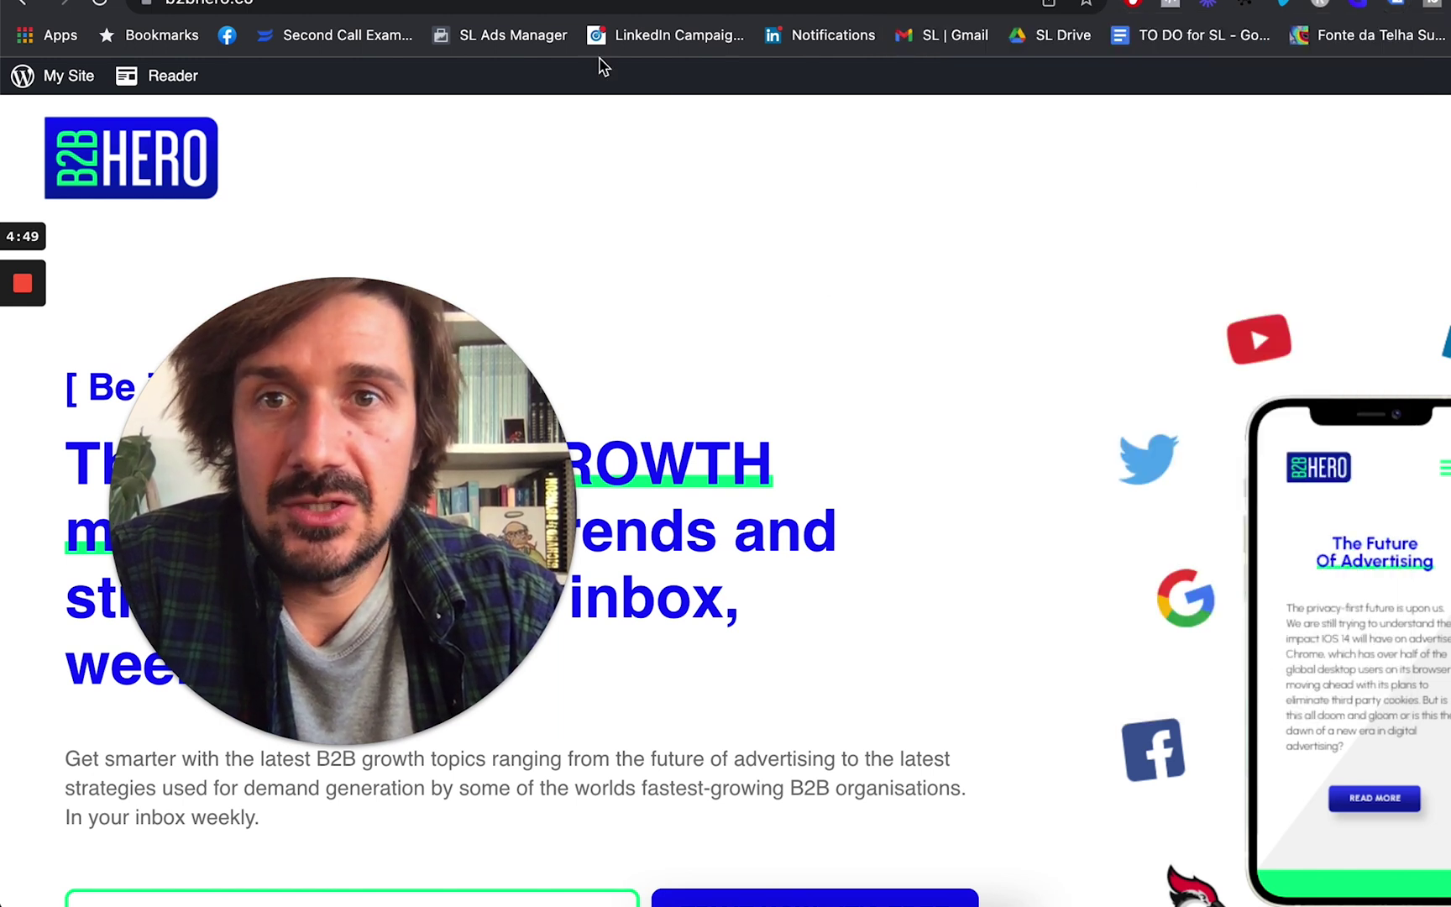